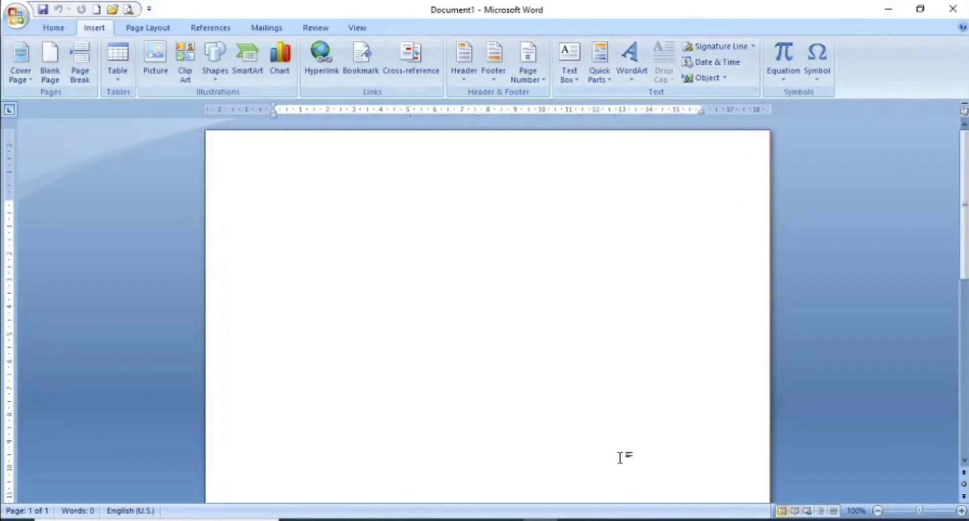
- Switch to nextshare.pdf in Acrobat Reader and examine the paper's author block and conference header line
mouse_move(611, 519)
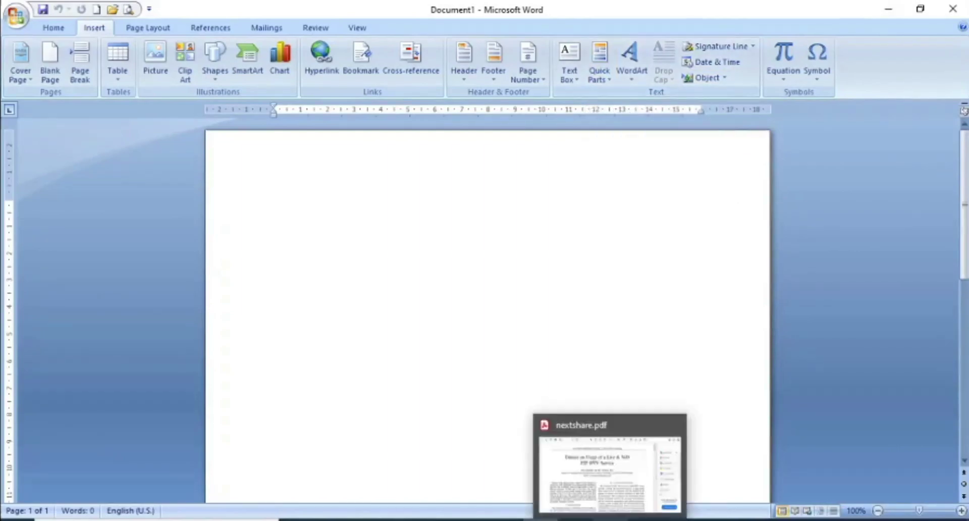
left_click(611, 482)
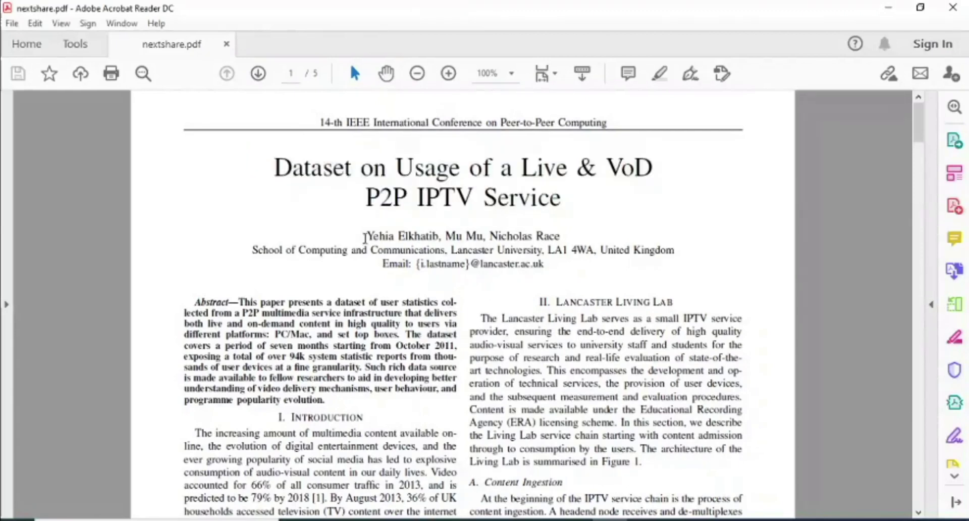
left_click_drag(367, 236, 415, 263)
left_click(537, 276)
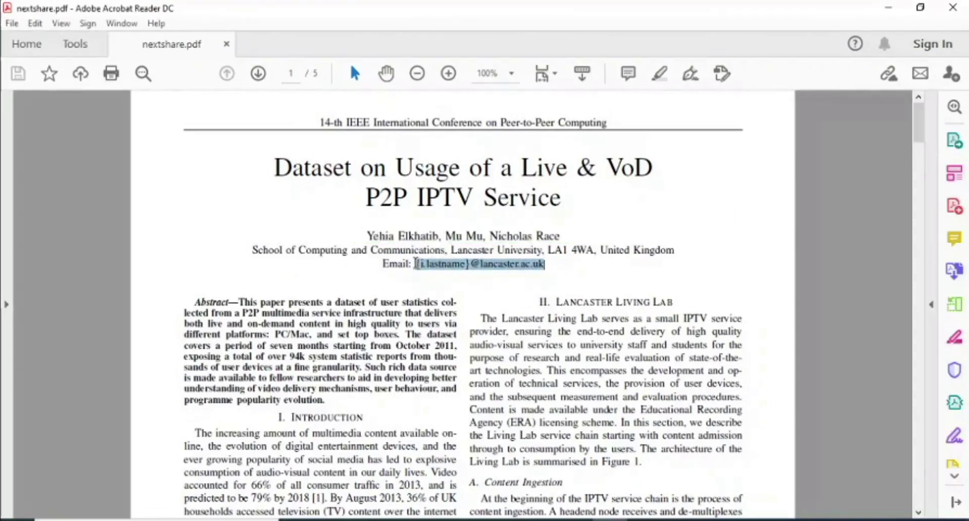
left_click(623, 276)
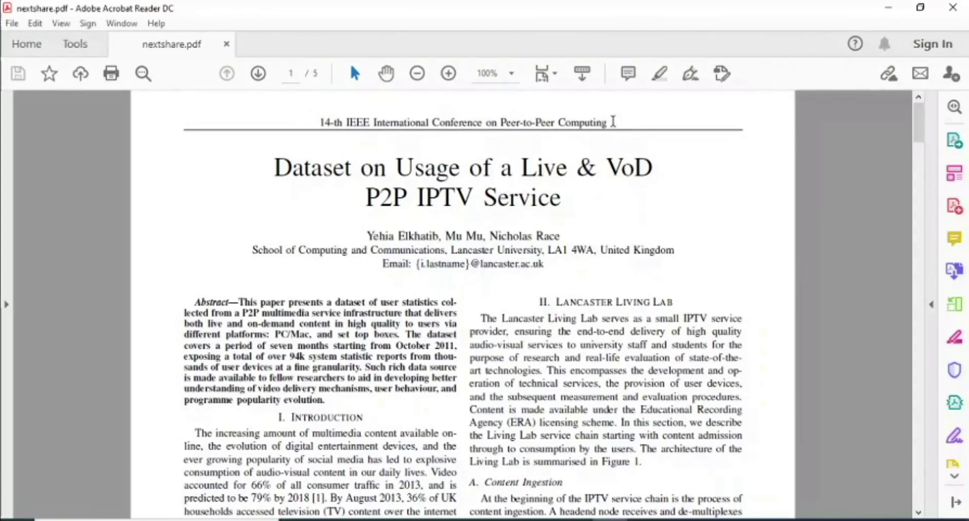
left_click_drag(312, 125, 613, 122)
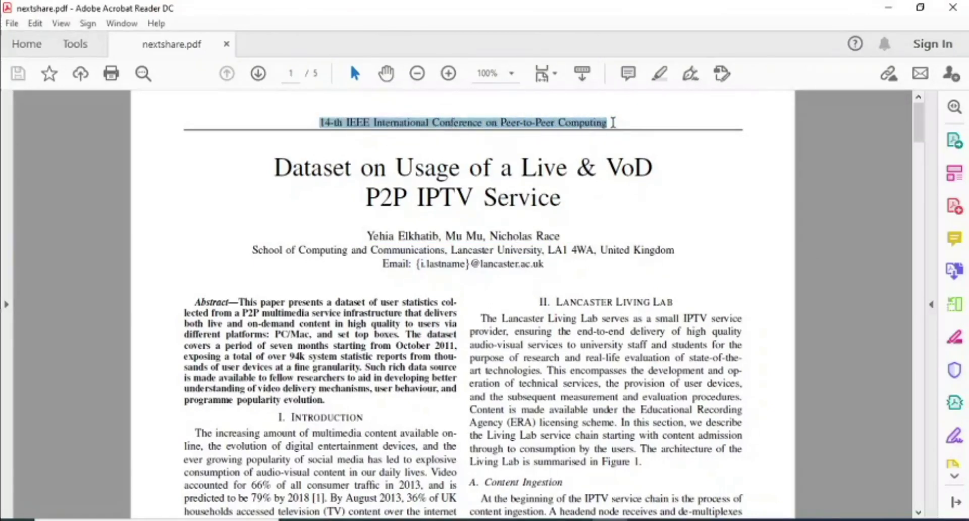
left_click_drag(371, 123, 347, 123)
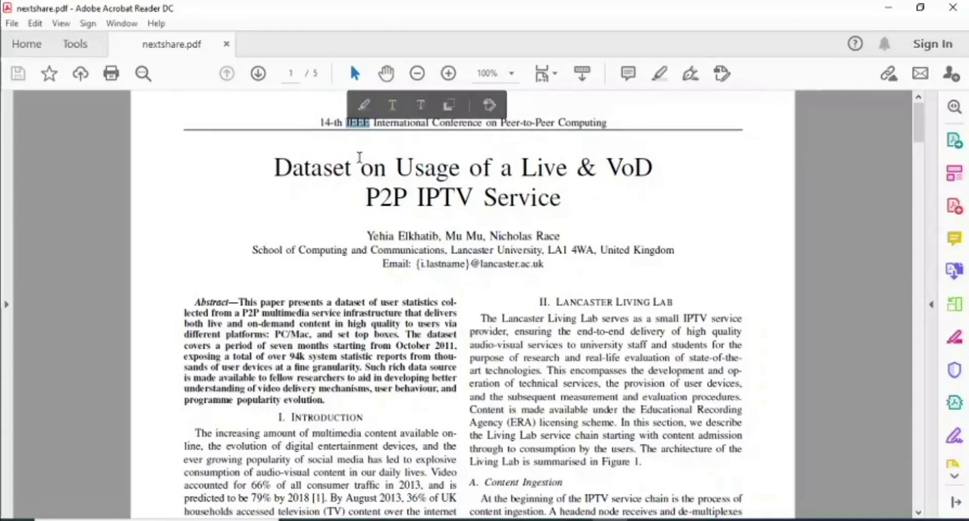
left_click(359, 154)
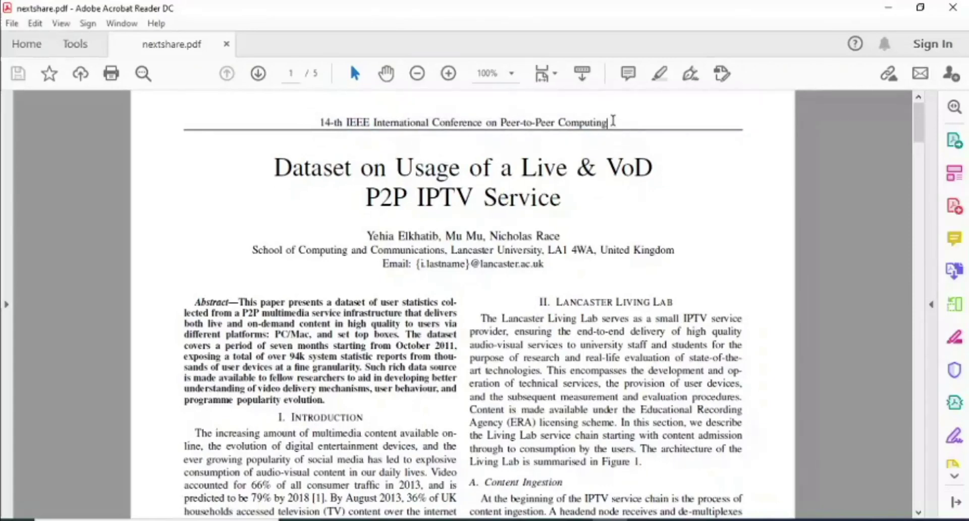
left_click_drag(611, 123, 502, 124)
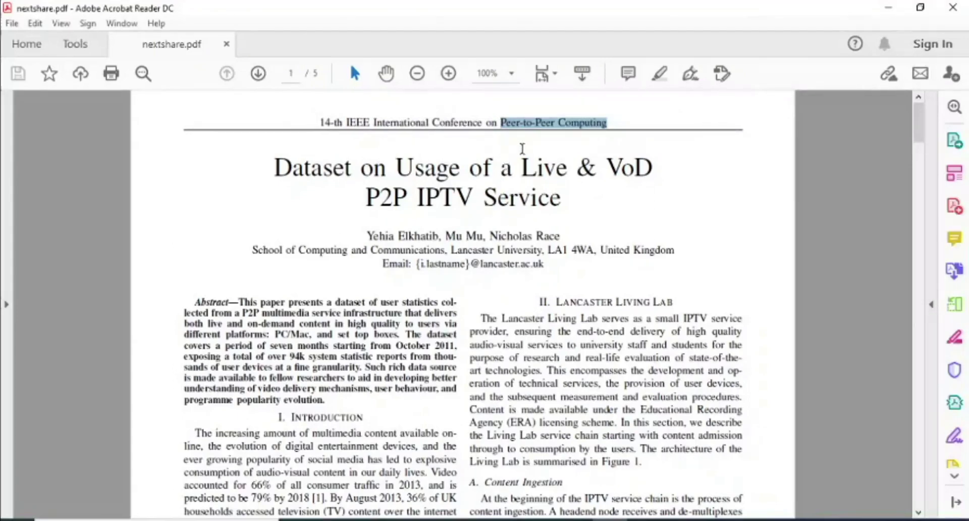
left_click(596, 169)
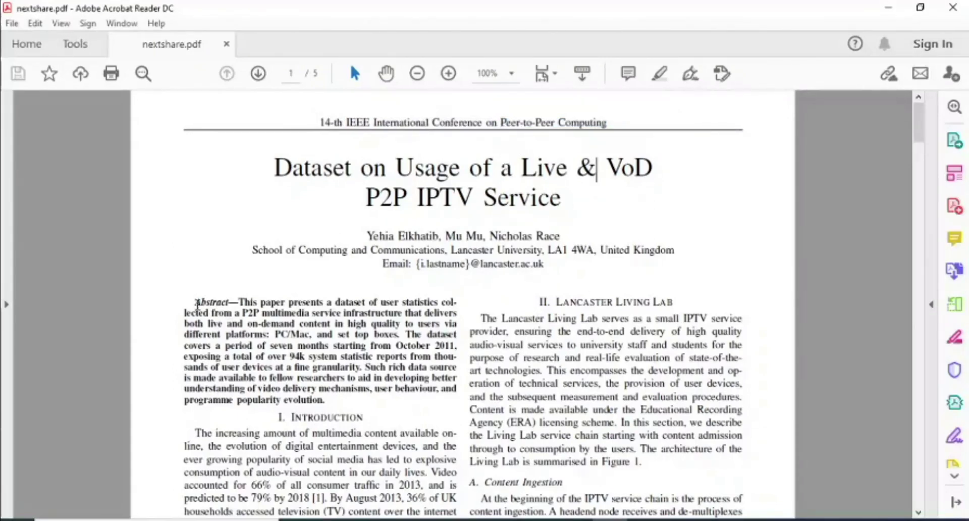
- Examine the paper's abstract, the start of the Lancaster Living Lab section and the pages that follow
left_click_drag(196, 302, 327, 400)
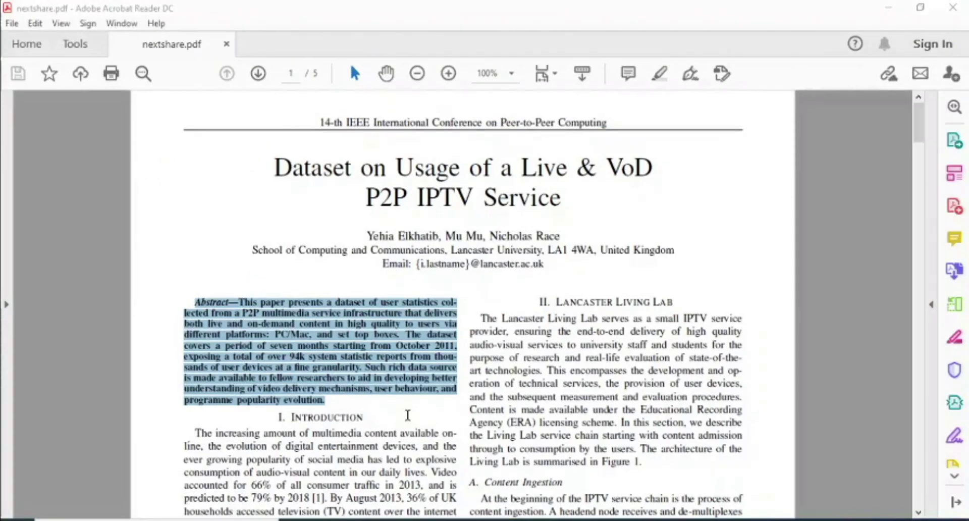
left_click_drag(709, 318, 538, 301)
scroll(606, 353, "down", 10)
scroll(605, 353, "up", 10)
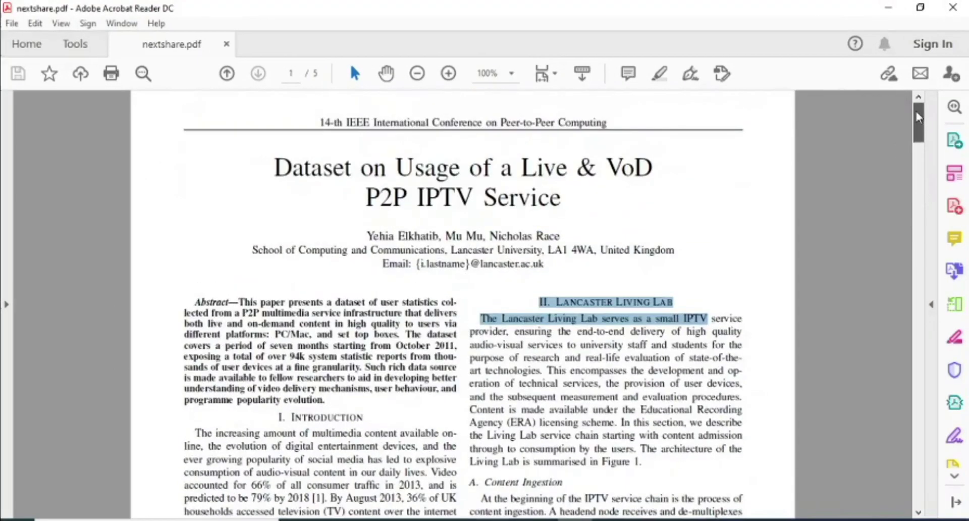
left_click(779, 196)
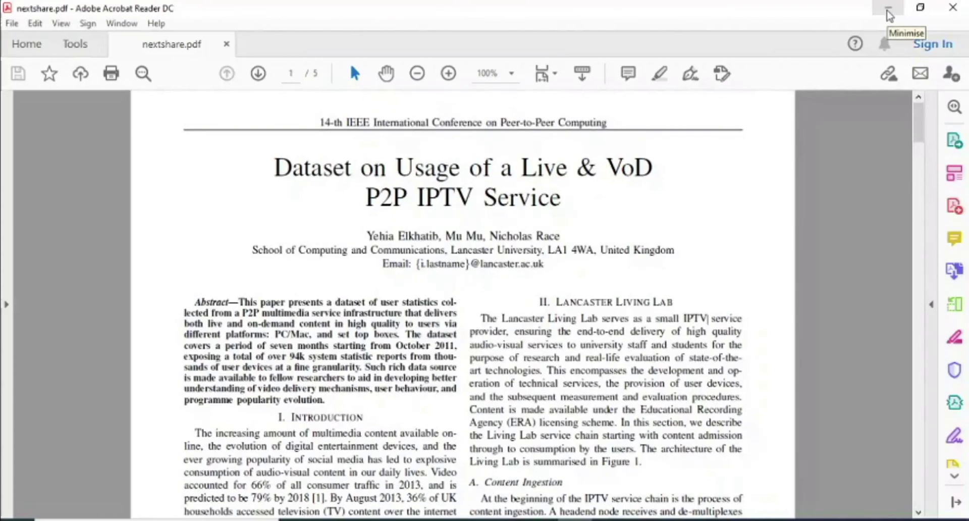
- Return to the blank Word document and insert the Abstract document property at its start
left_click(888, 9)
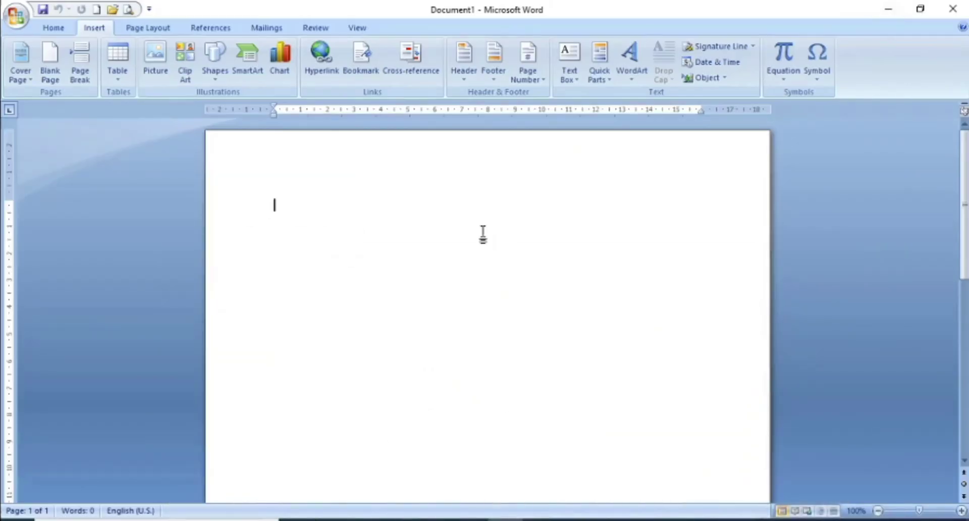
left_click(607, 76)
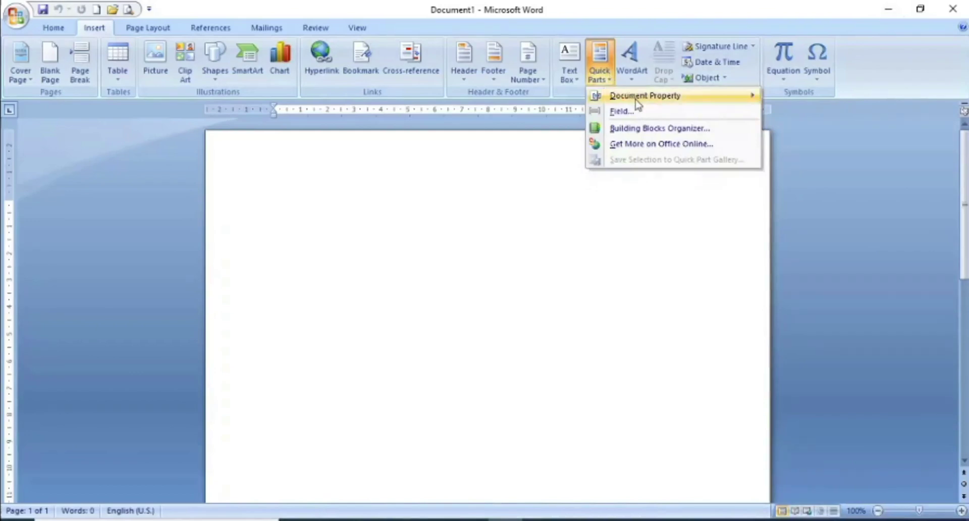
mouse_move(640, 105)
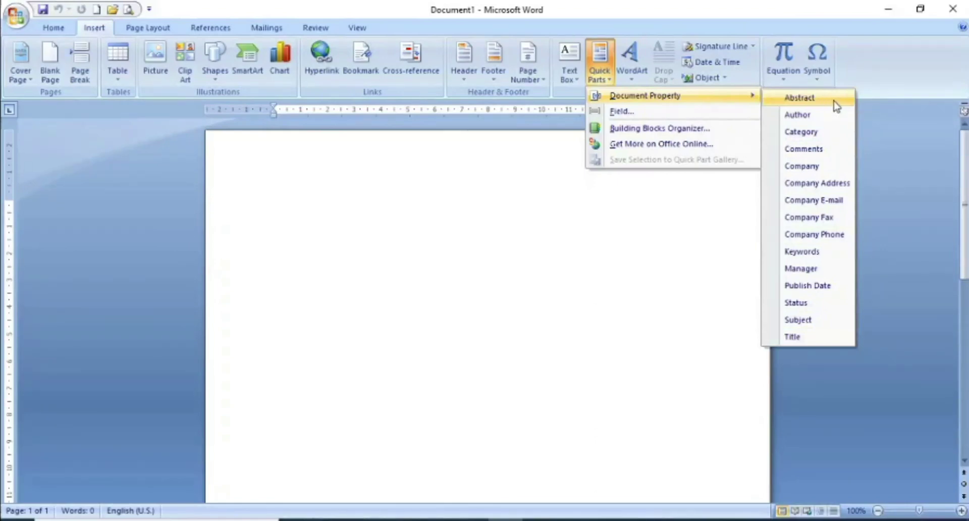
left_click(808, 101)
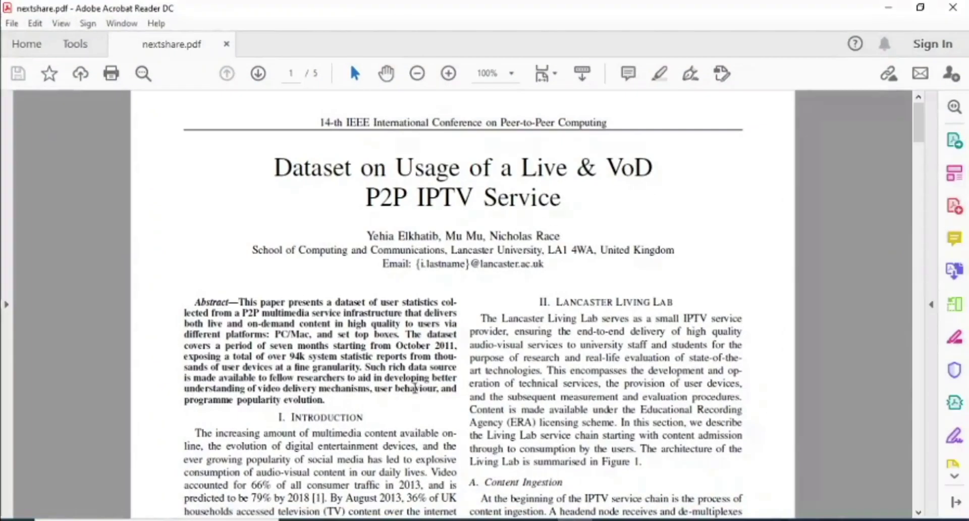
- Fill the Abstract field with the abstract text copied from nextshare.pdf, without its "Abstract" label, and justify the paragraph
left_click_drag(334, 397, 242, 308)
right_click(243, 306)
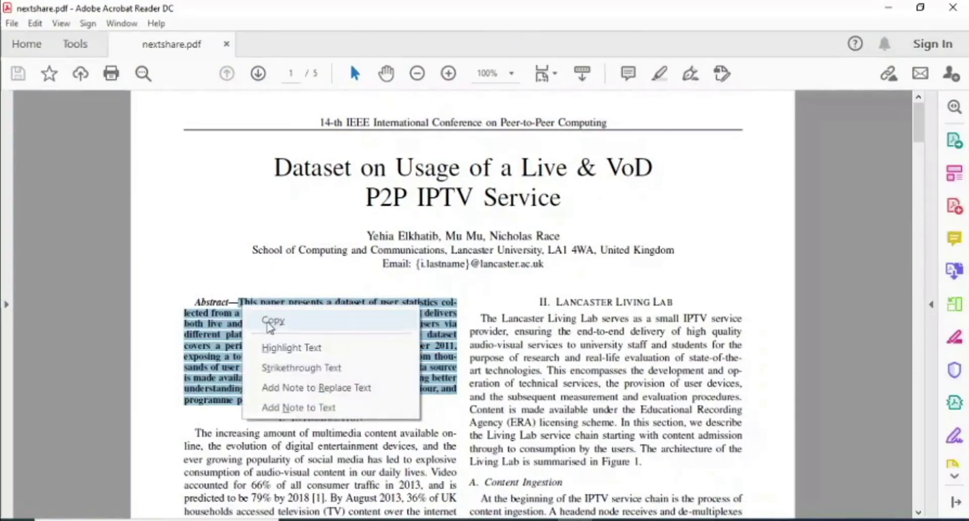
left_click(262, 319)
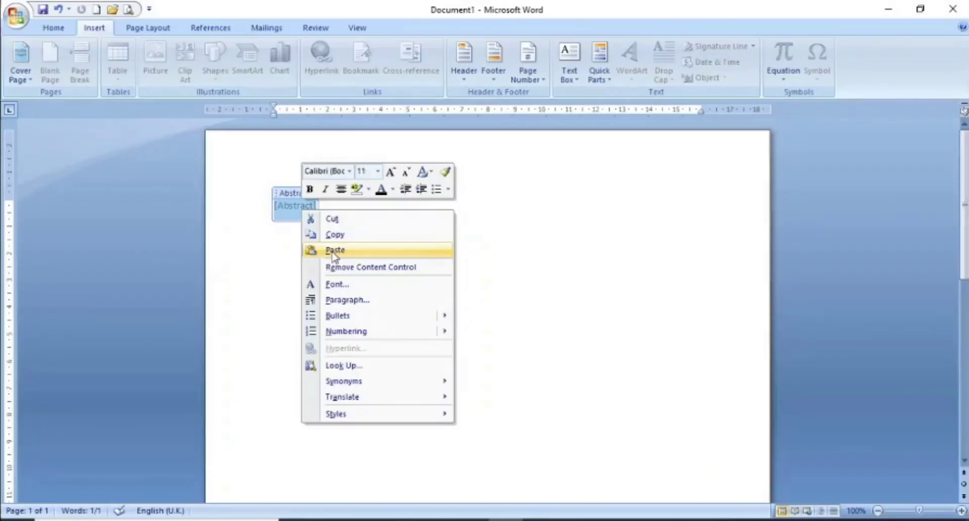
left_click(333, 252)
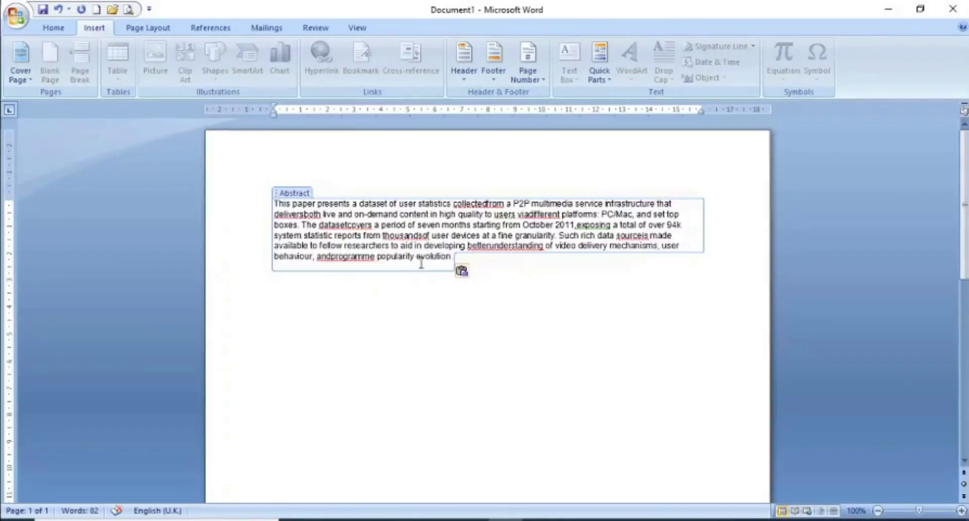
left_click_drag(452, 257, 274, 204)
left_click(50, 29)
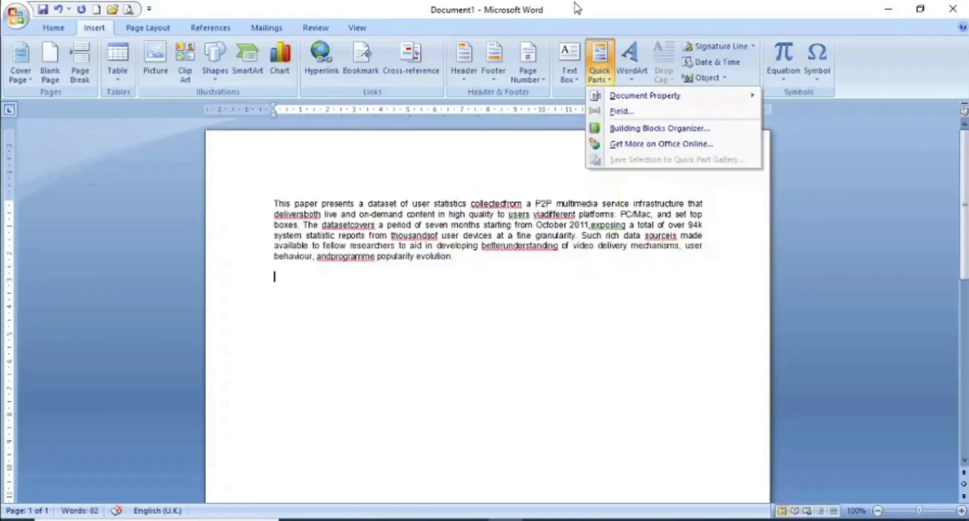
- Insert the Author document property on the line below the abstract
mouse_move(612, 96)
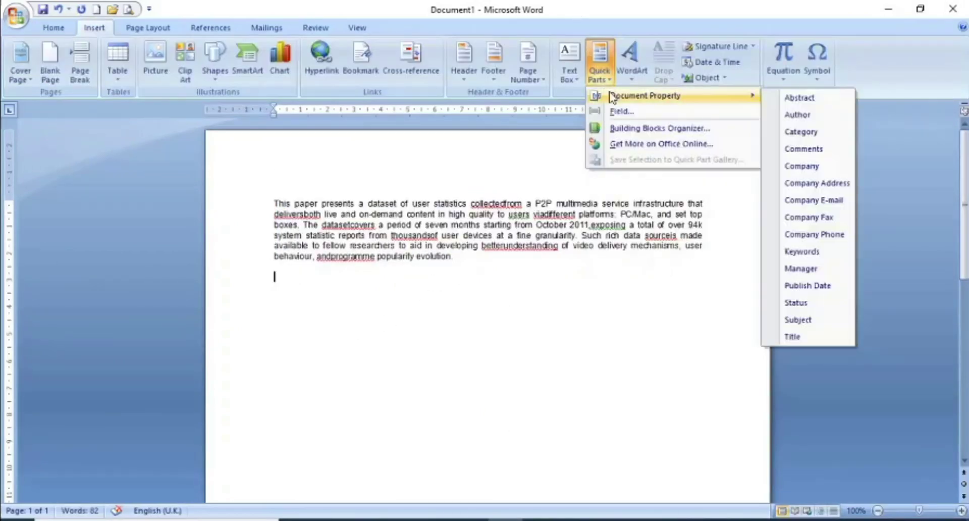
left_click(797, 116)
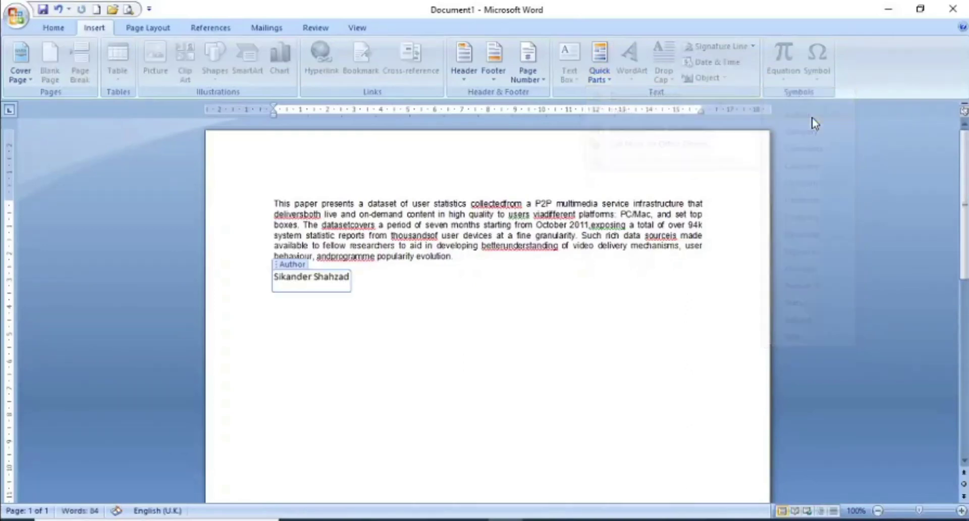
left_click(378, 280)
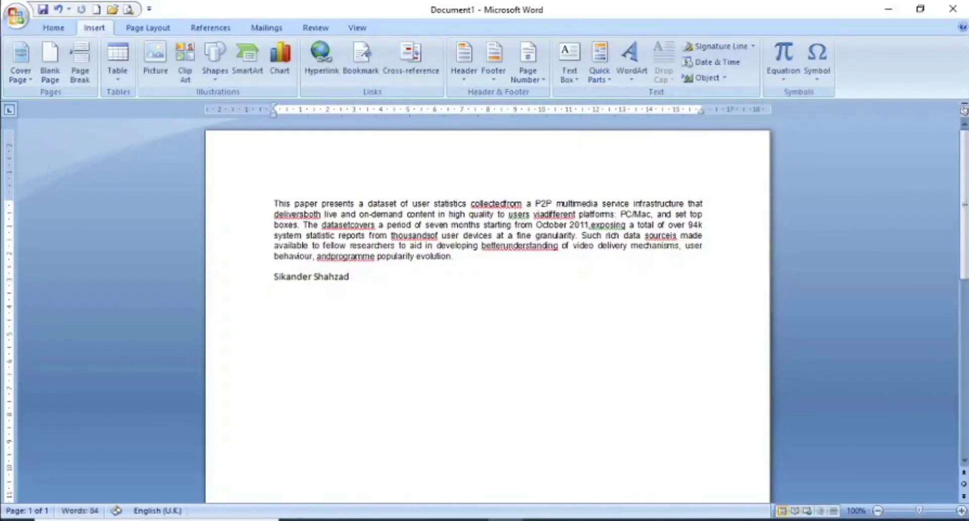
- Insert the Subject document property on a new line below the author and fill it with "Peer to Peer Networking"
key("Return")
left_click(600, 65)
mouse_move(623, 99)
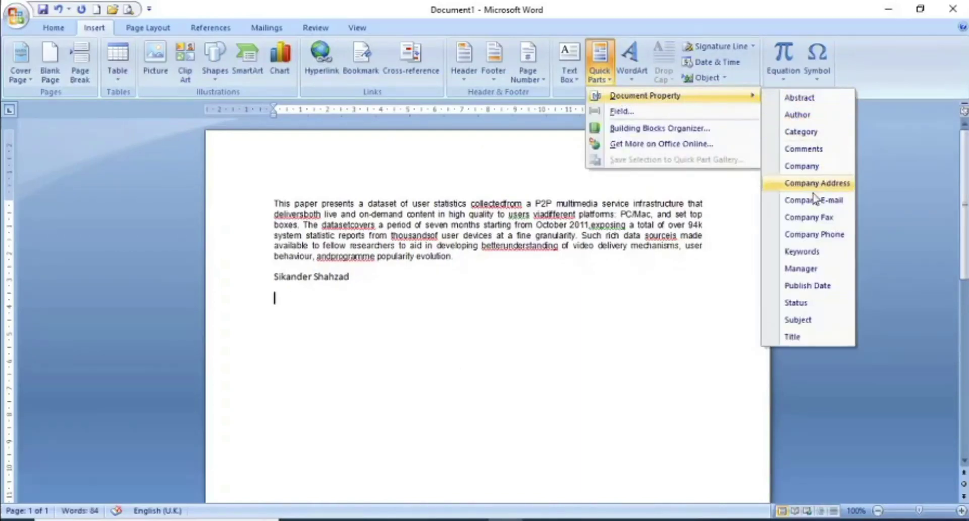
left_click(807, 320)
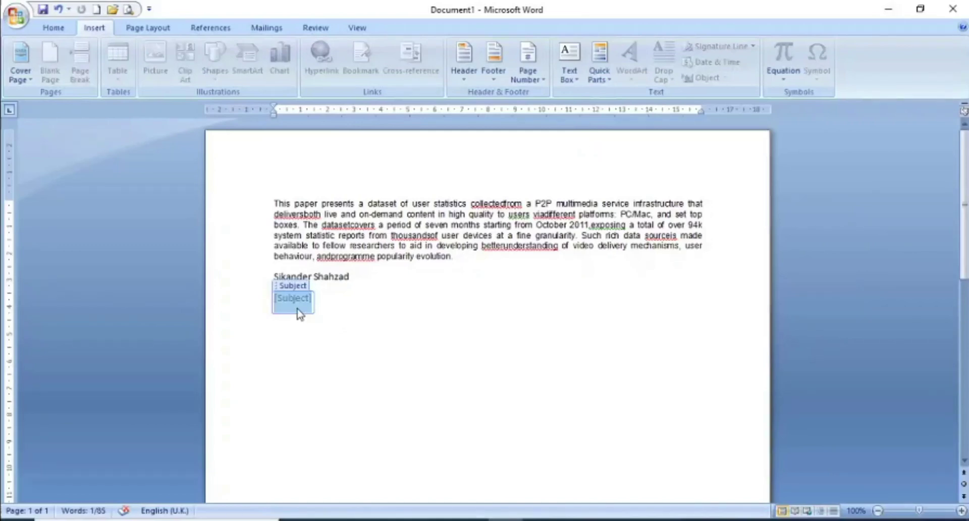
type("Peer to Pee")
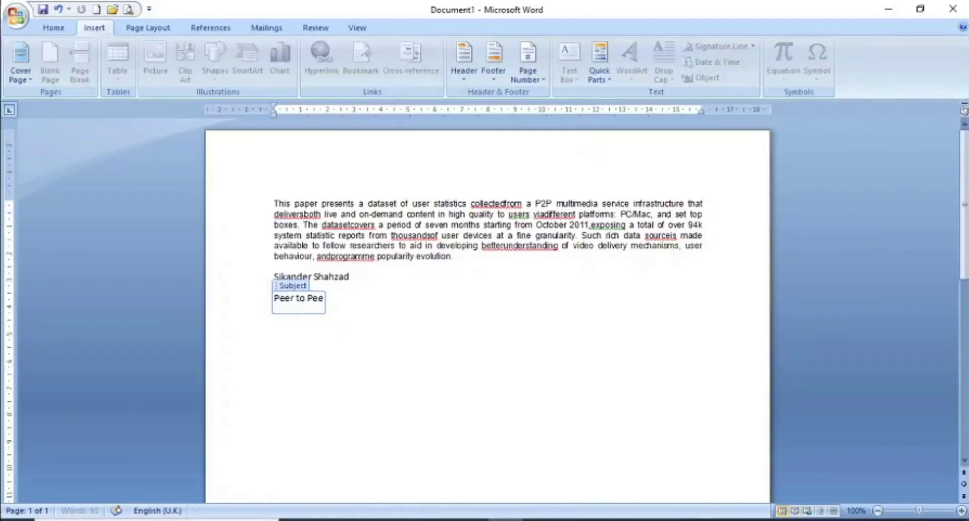
type("r Networkin")
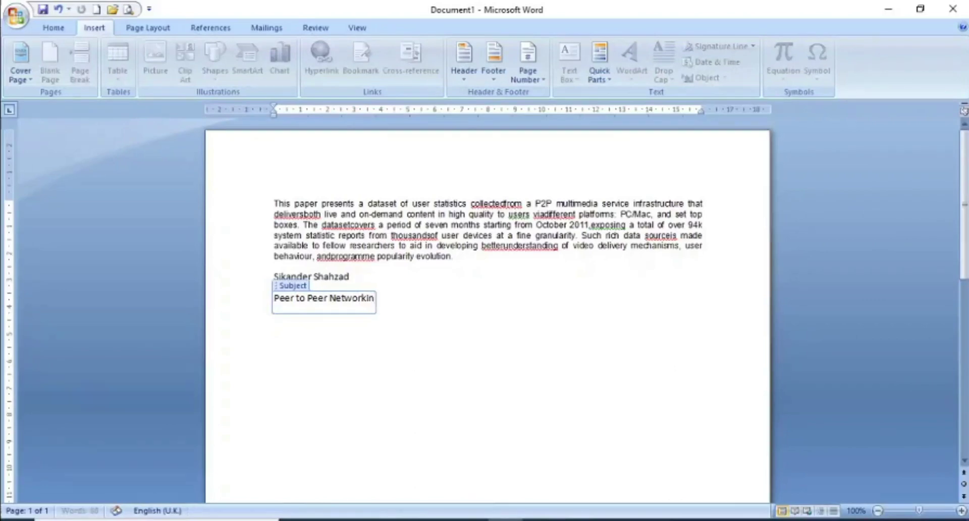
type("g")
left_click(422, 379)
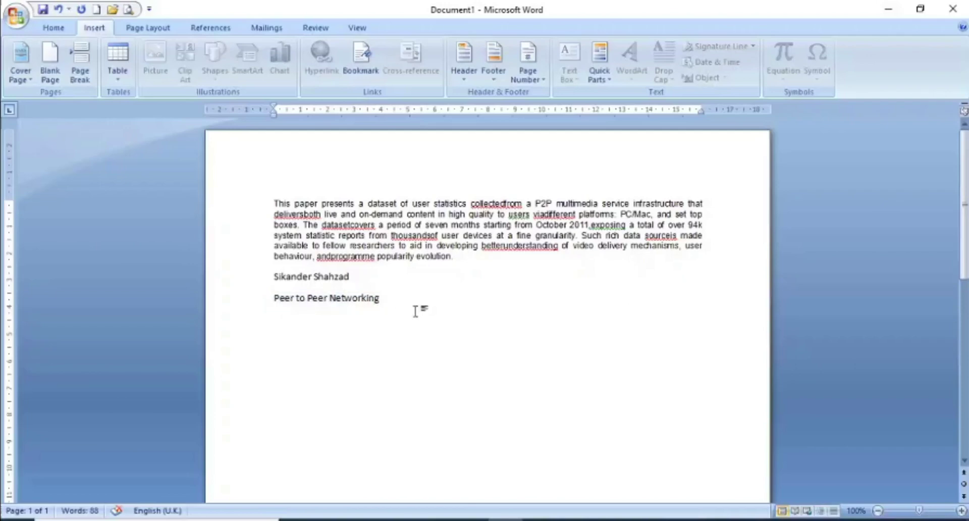
- Insert the Subject document property a second time, leaving one blank line below the first subject
key("Return")
key("Return")
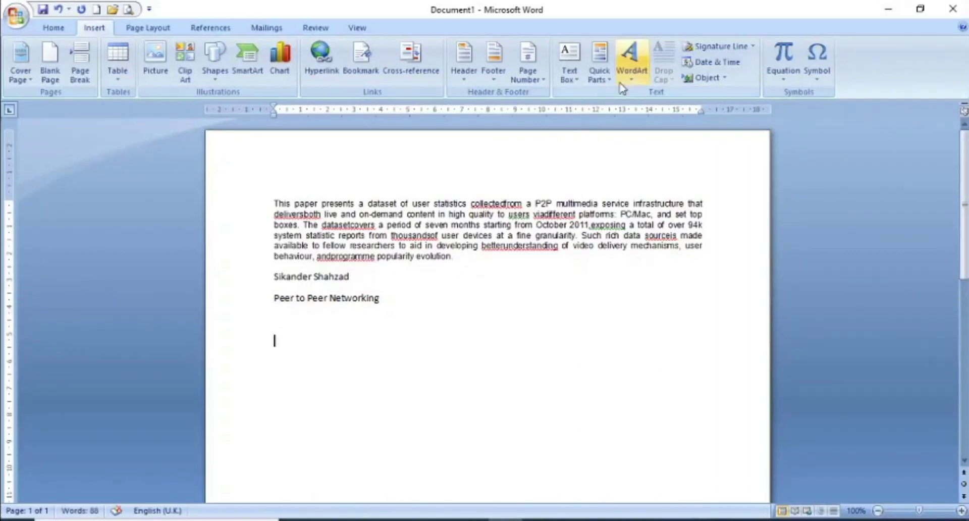
left_click(600, 74)
mouse_move(617, 96)
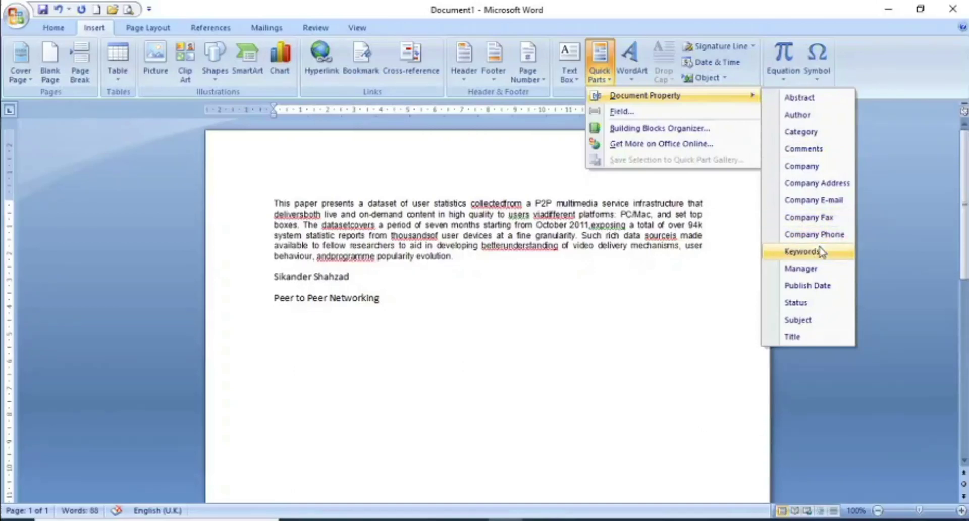
left_click(809, 321)
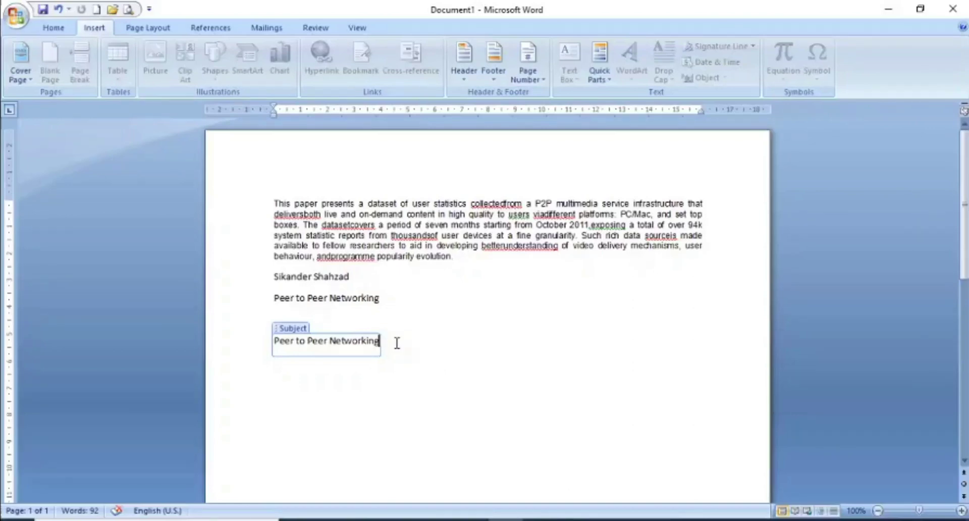
key("Right")
- Add a long run of blank lines below the second subject and insert the Subject document property again at their end
key("Return")
key("Return")
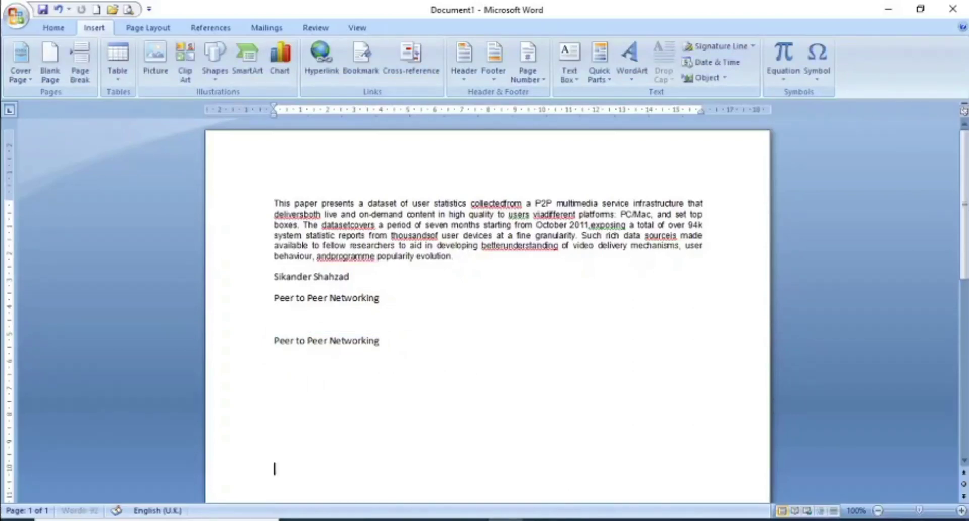
key("Return")
key("Return")
key("Return")
key("Return")
key("Return")
key("Return")
key("Return")
key("Return")
key("Return")
key("Return")
key("Return")
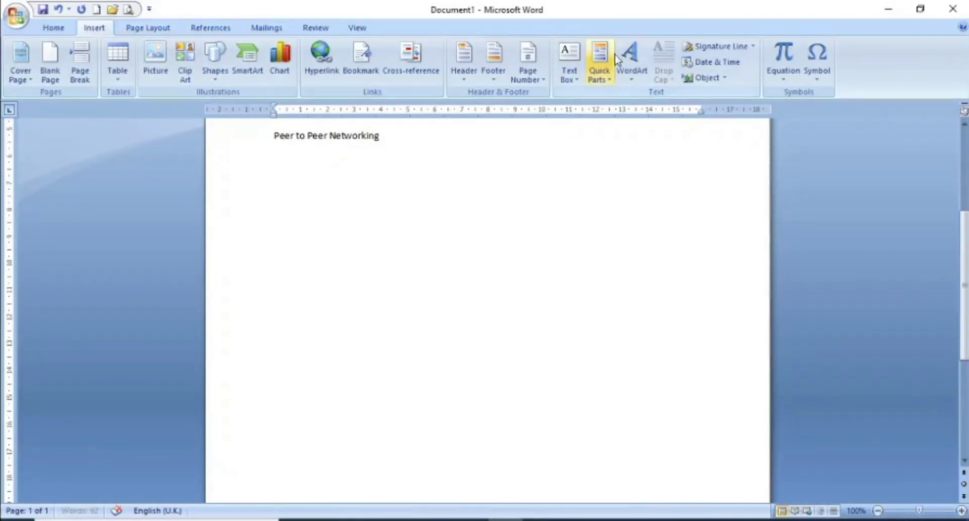
left_click(600, 73)
mouse_move(610, 98)
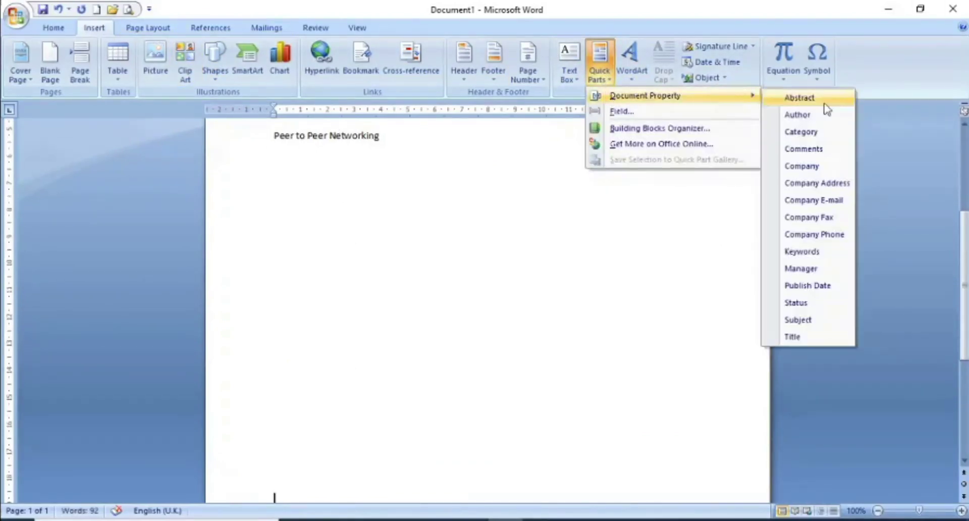
left_click(818, 320)
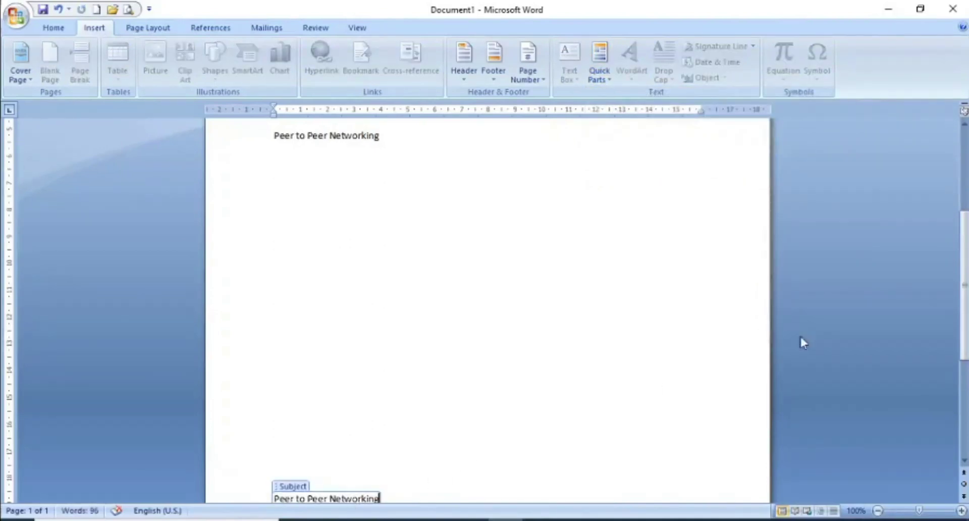
scroll(803, 343, "up", 1)
left_click(599, 63)
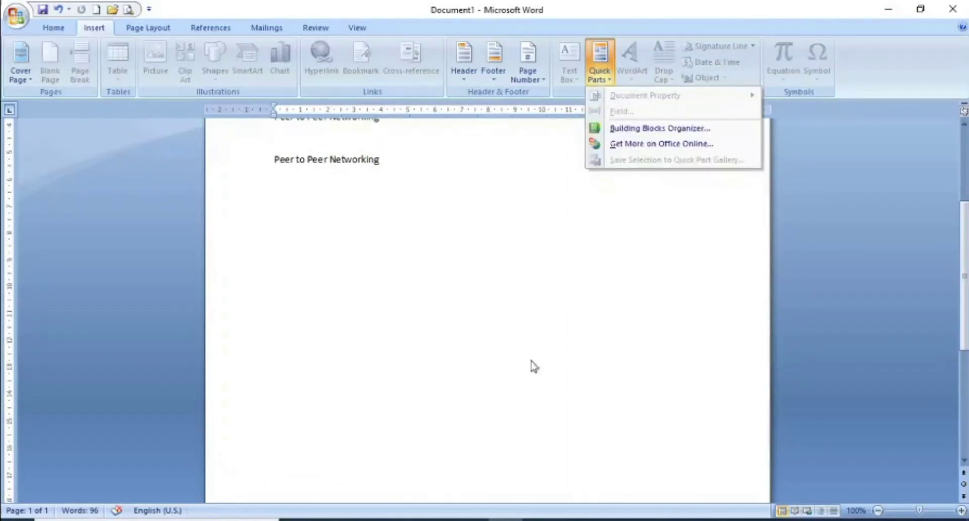
mouse_move(624, 99)
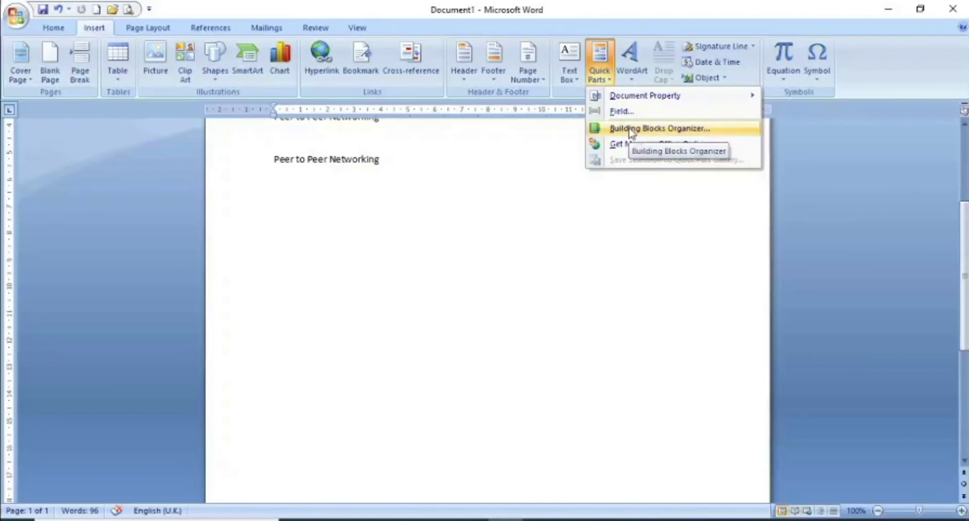
left_click(569, 293)
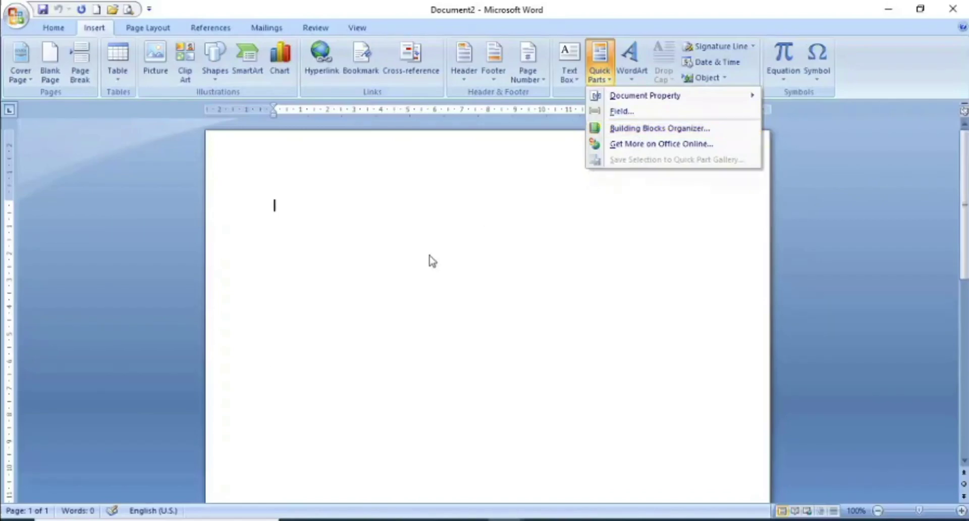
- Preview the Works Cited, Tiles, Sideline and Stacks entries in the Building Blocks Organizer and insert the Tiles cover page
left_click(625, 130)
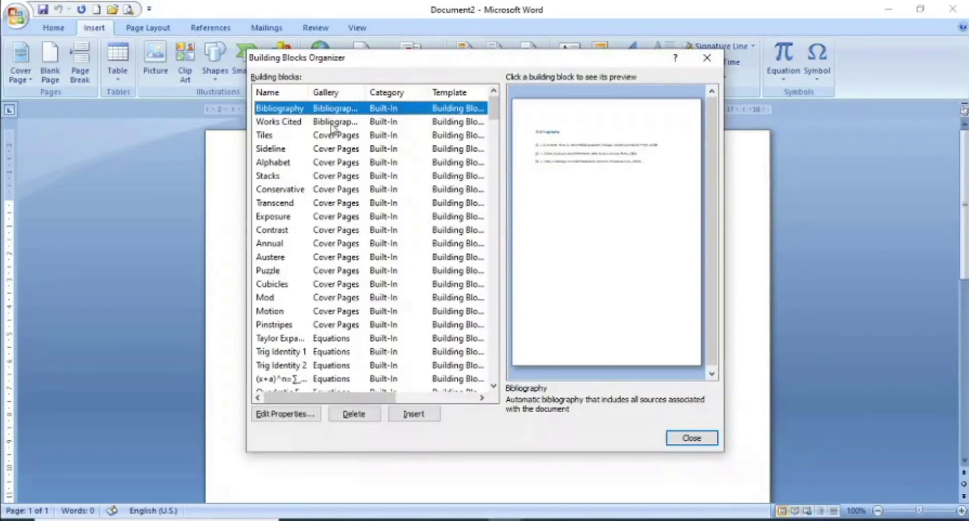
left_click(283, 122)
left_click(270, 140)
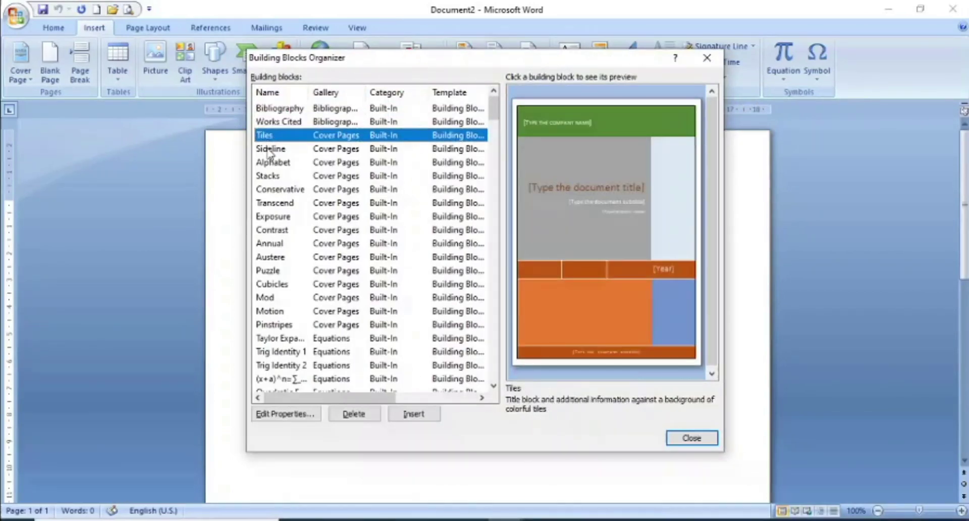
left_click(270, 149)
left_click(269, 175)
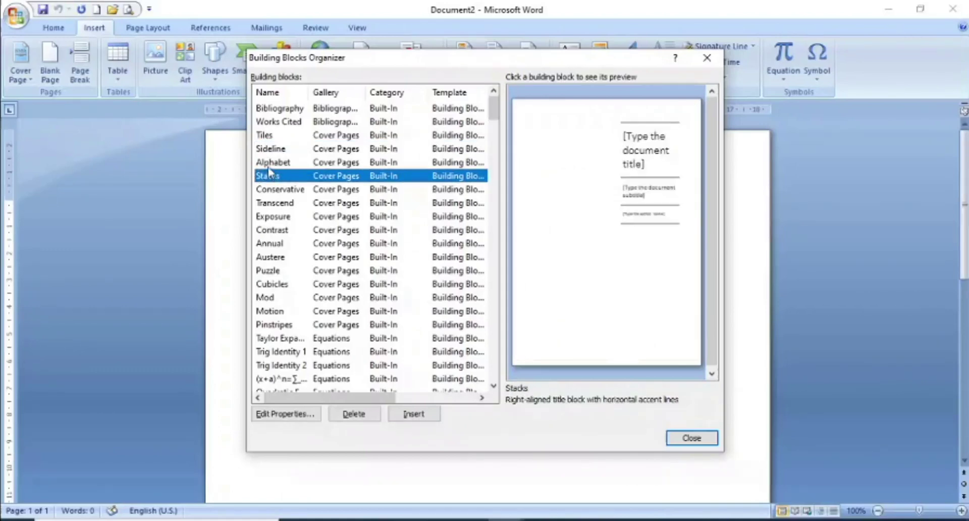
left_click(270, 136)
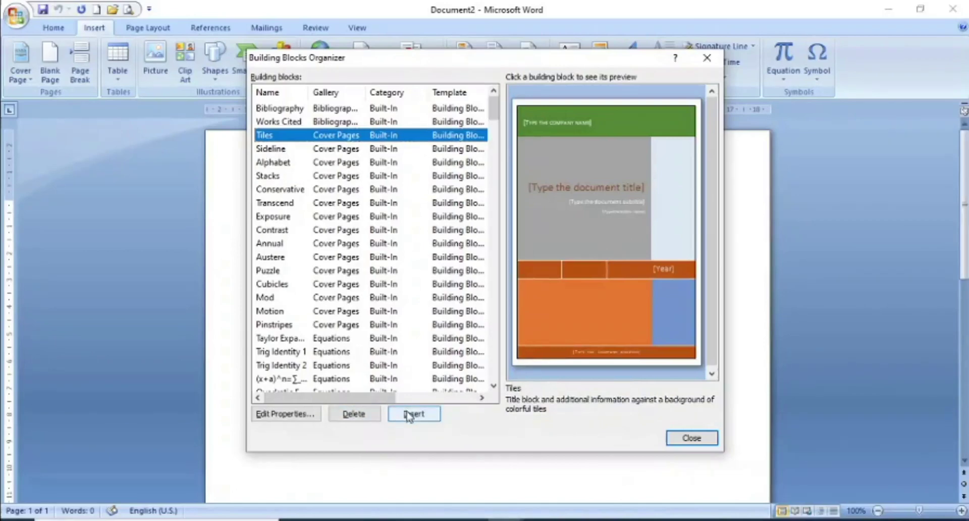
left_click(410, 414)
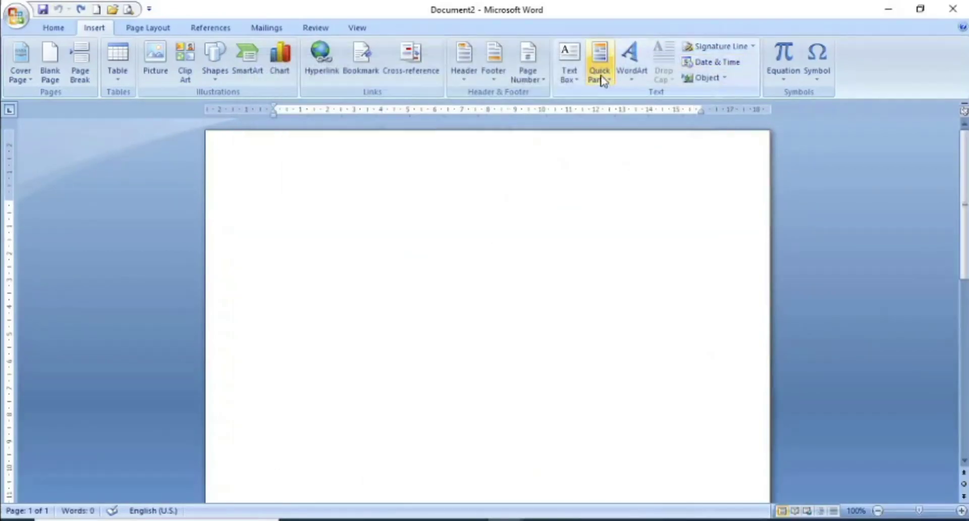
- Look over the available entries in the Building Blocks Organizer and close it without inserting anything
left_click(601, 78)
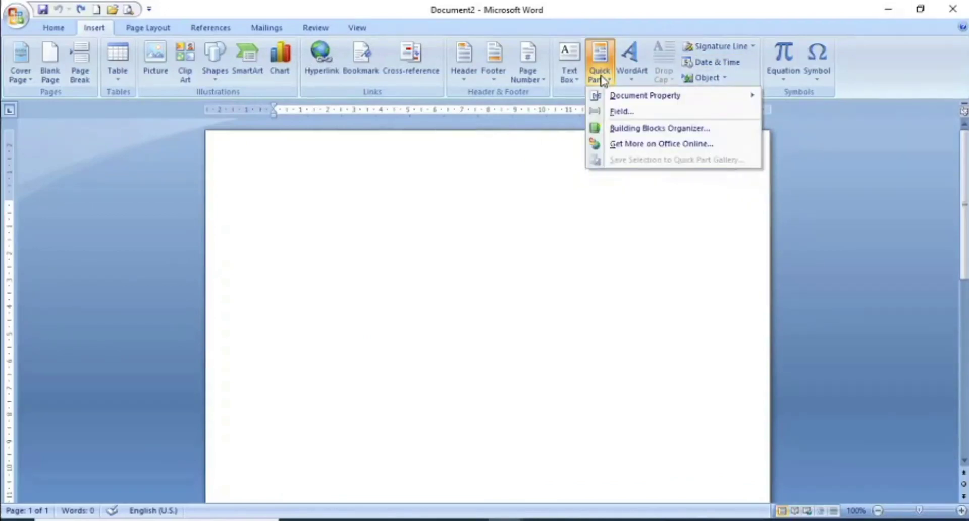
left_click(623, 129)
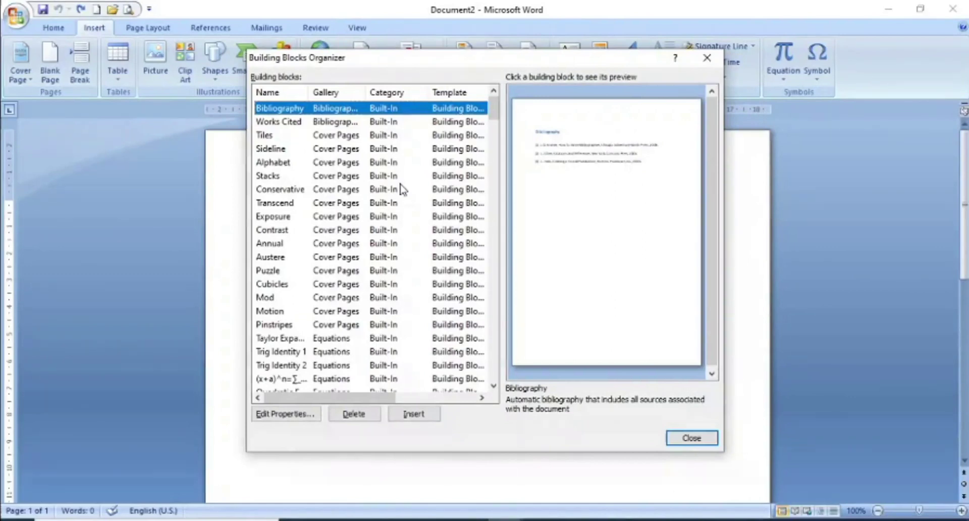
left_click(691, 437)
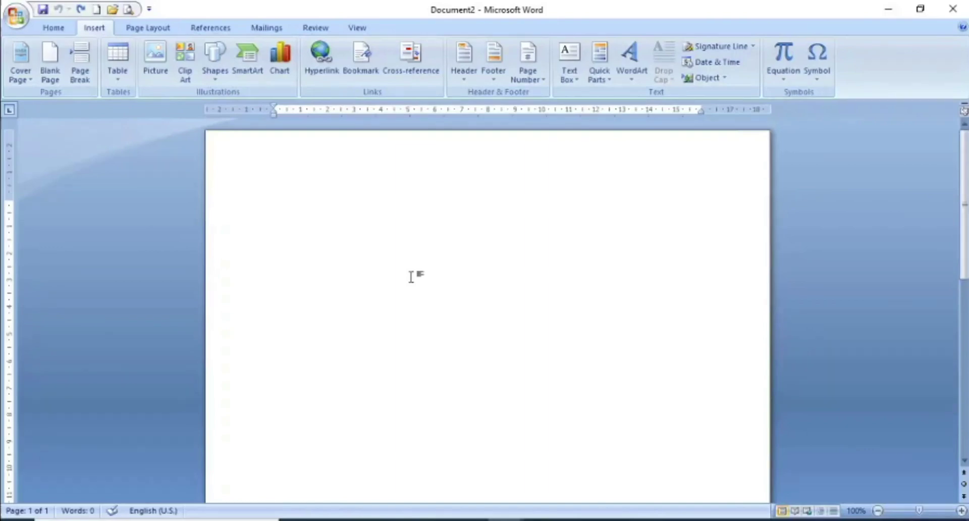
- Write the caption "Table with 5 columns and 5 rows" and insert a table with five columns and five rows below it
type("Table")
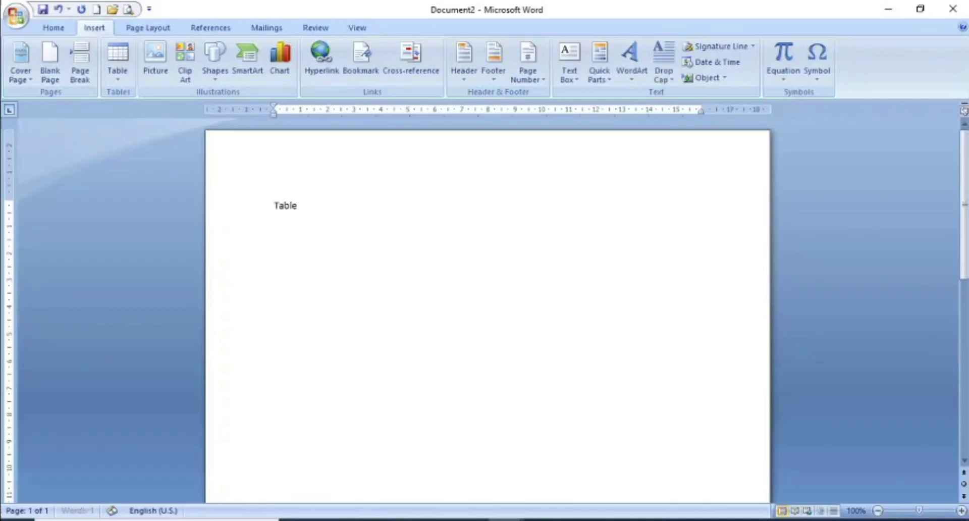
type(" with 5 columns and 5 rows")
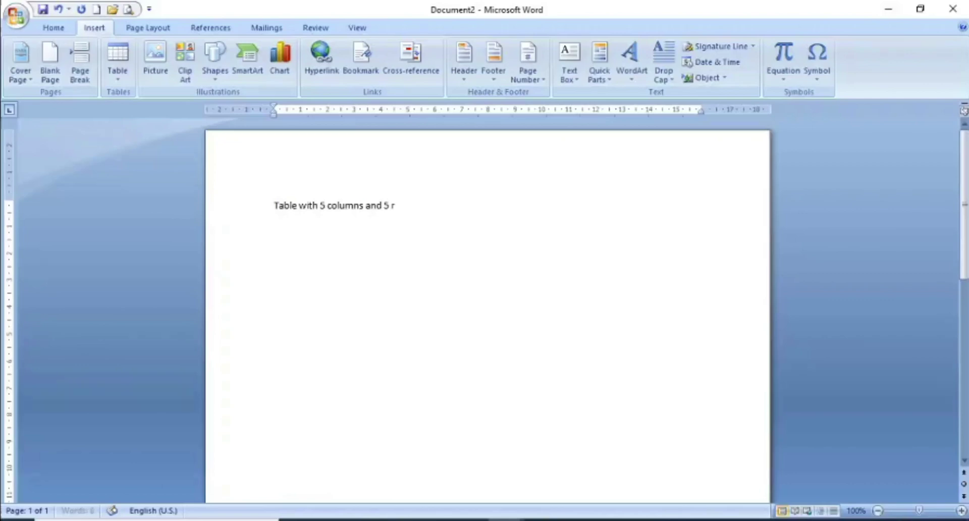
left_click(123, 89)
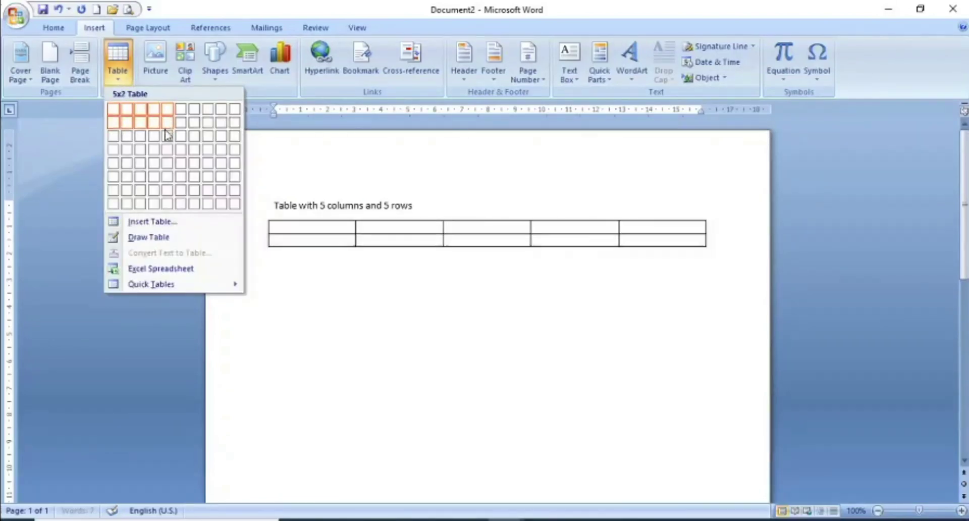
left_click(167, 163)
left_click(616, 404)
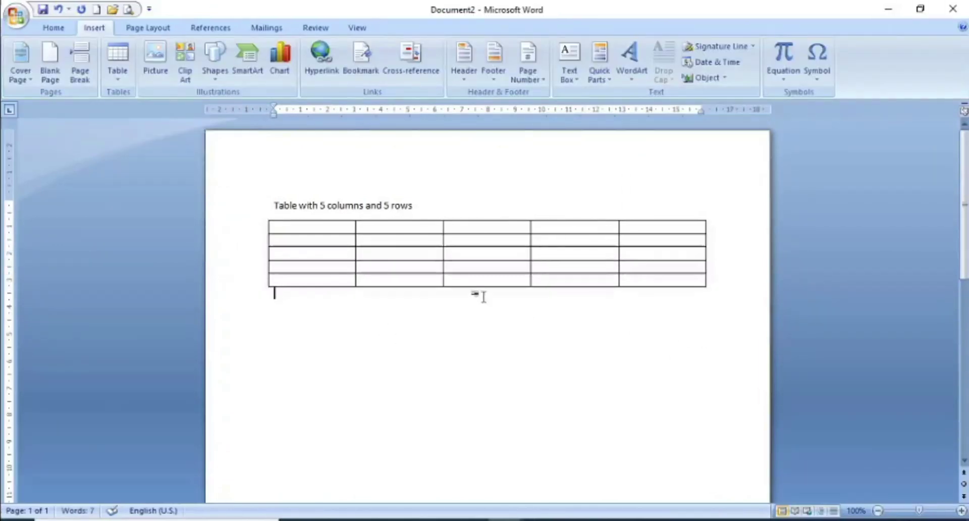
- Start saving the caption and table to the Quick Part Gallery under the name "Table with 5 columns and 5 rows"
left_click_drag(480, 297, 560, 235)
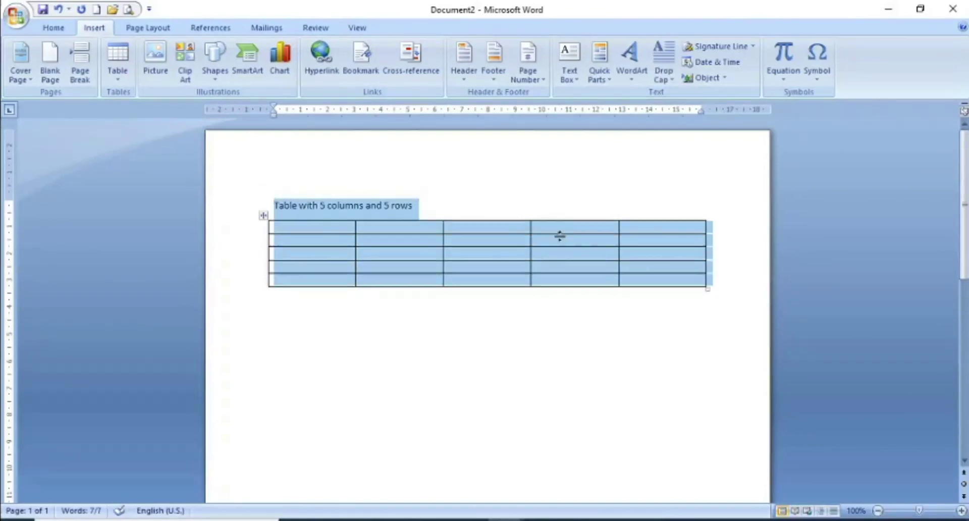
left_click(605, 77)
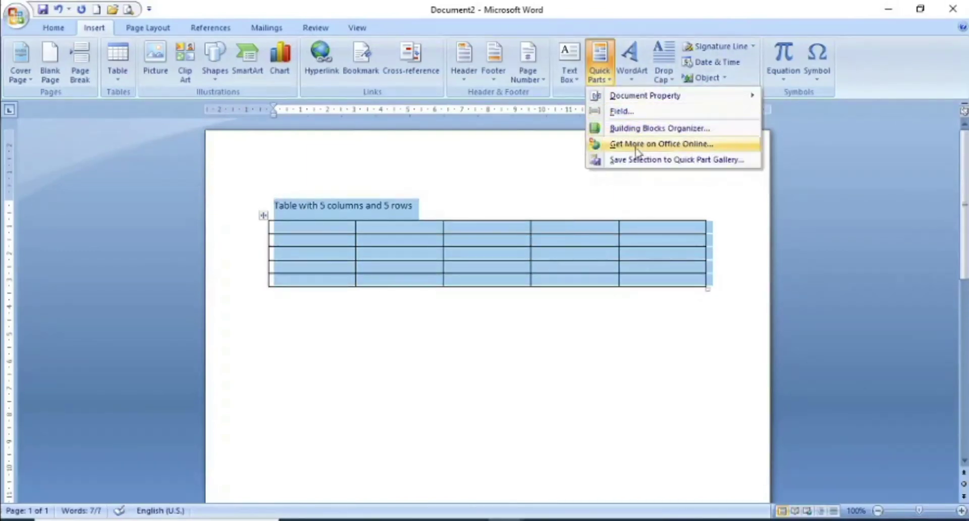
left_click(668, 161)
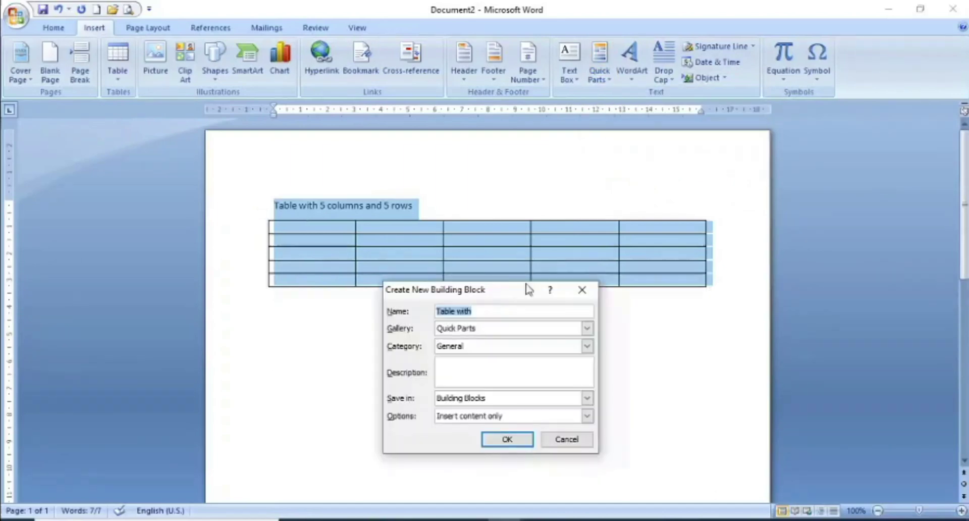
left_click_drag(510, 295, 501, 184)
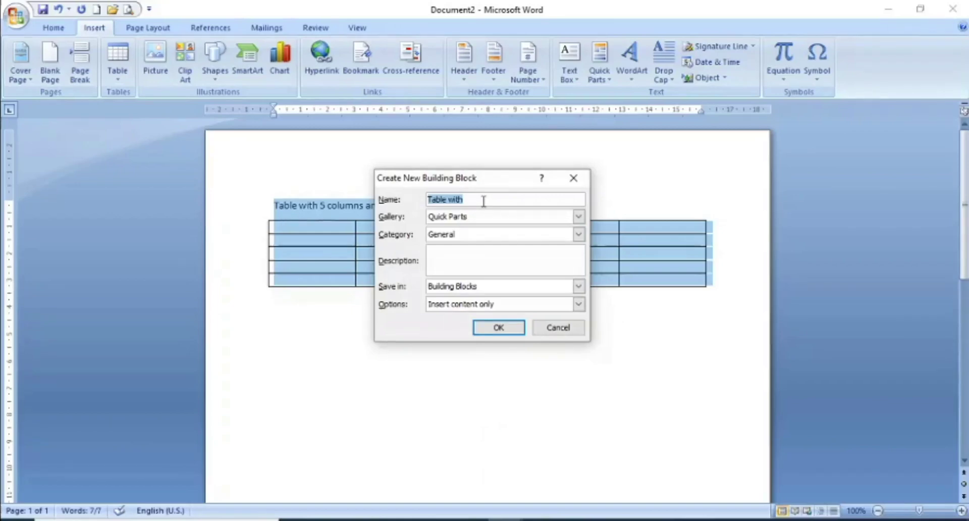
type("Table with 5 columns")
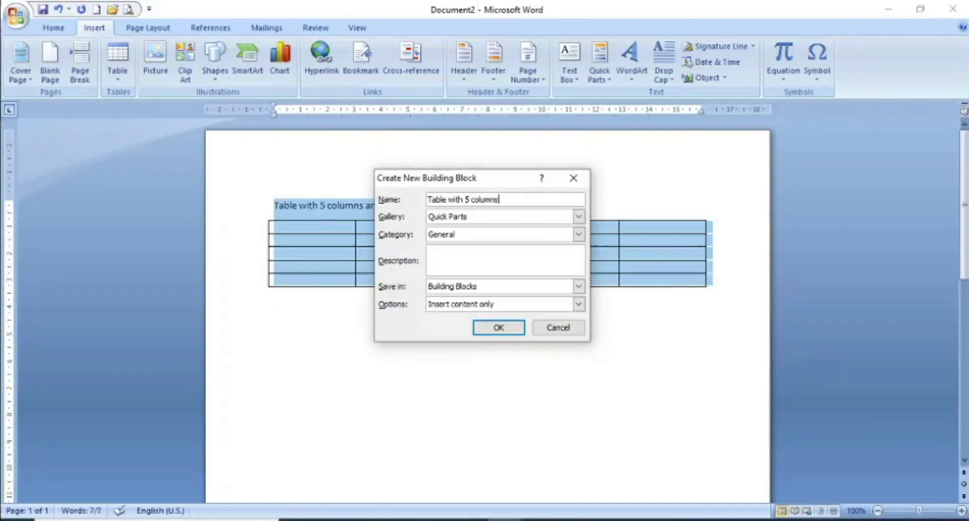
type(" and 5 rows")
key("Tab")
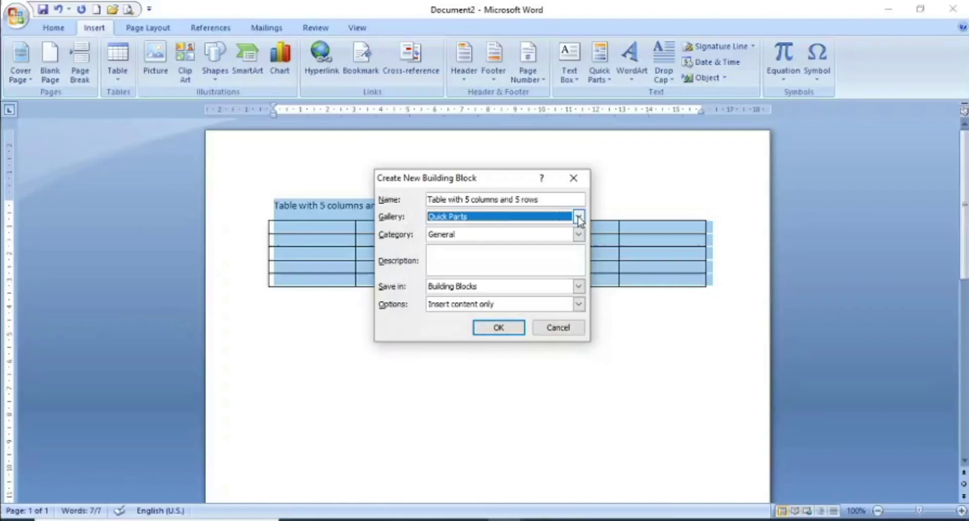
- Assign the new building block to the Tables gallery and the General category, and save it
left_click(579, 216)
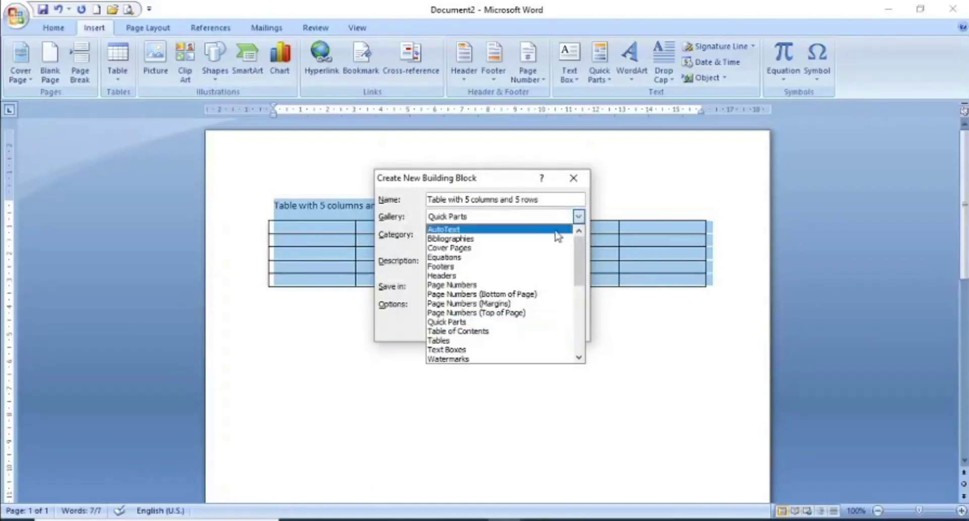
left_click(449, 341)
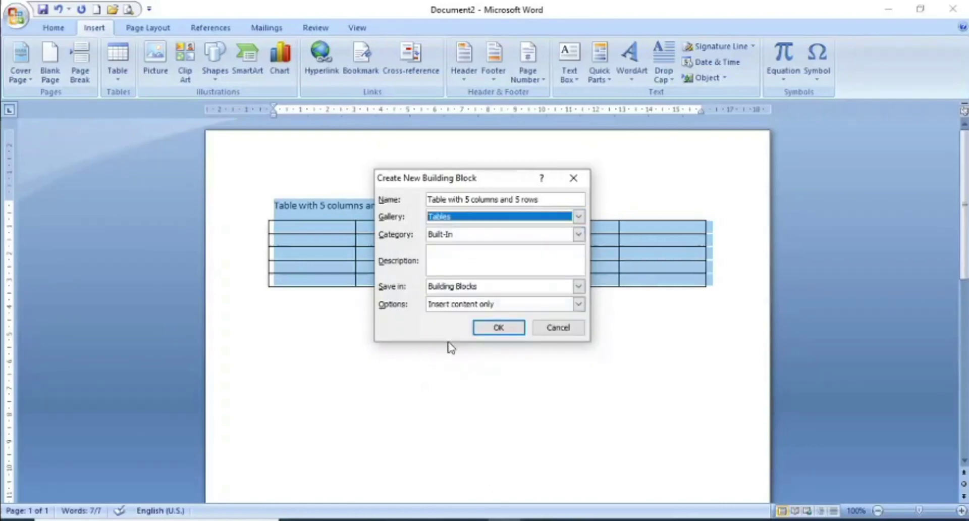
left_click(578, 235)
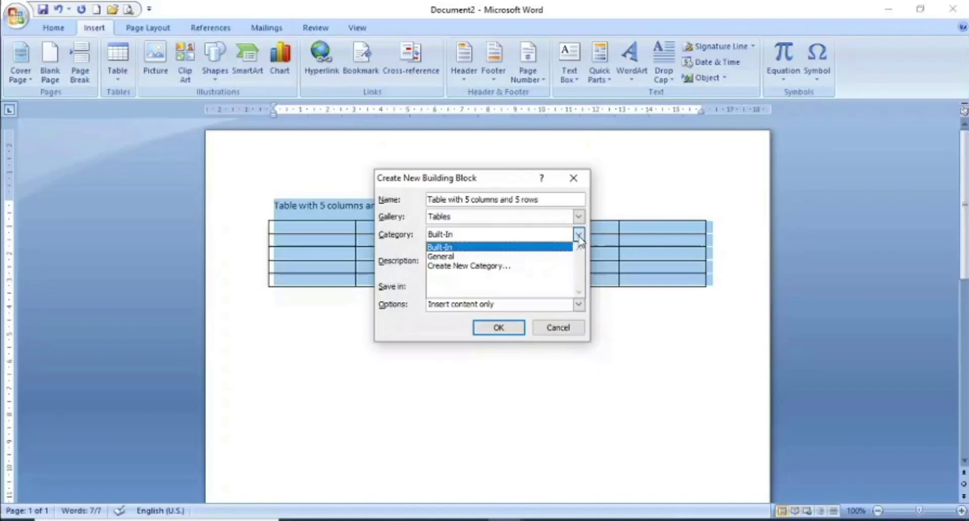
left_click(447, 255)
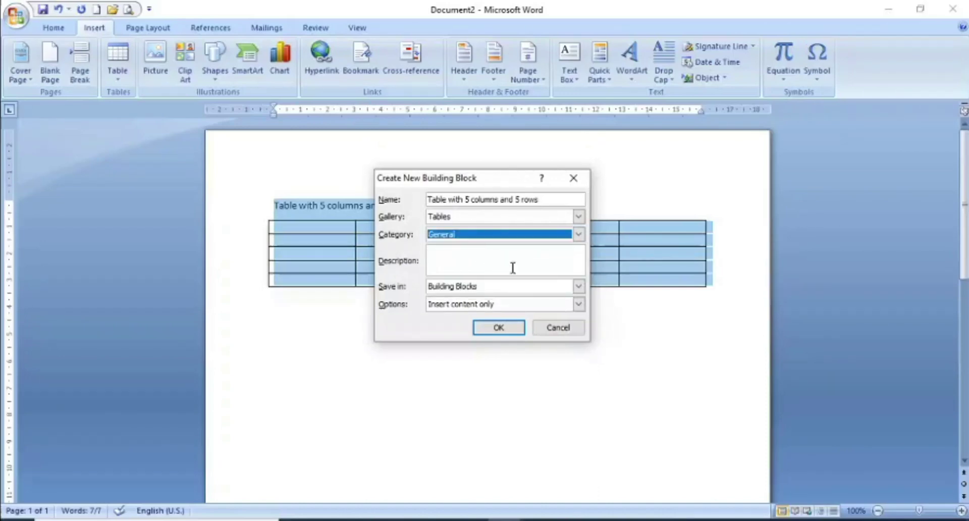
left_click(510, 329)
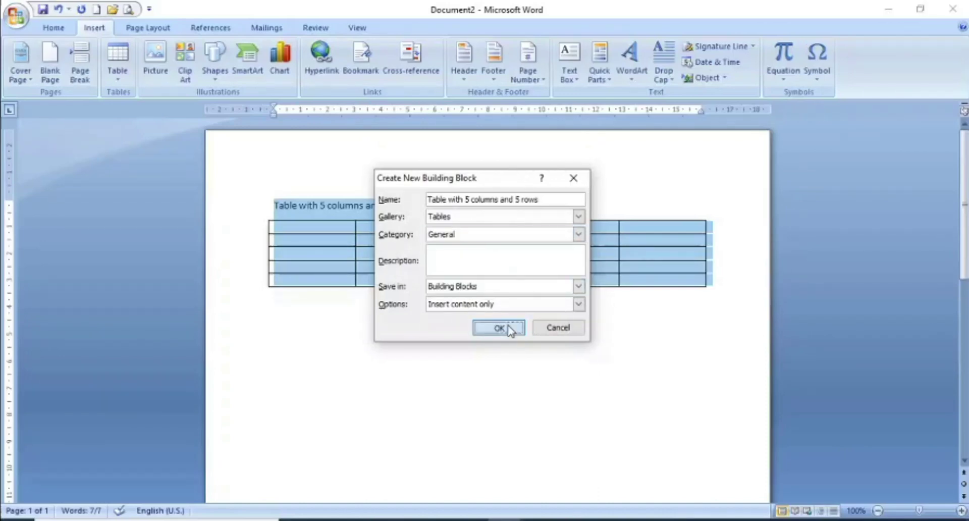
left_click(658, 346)
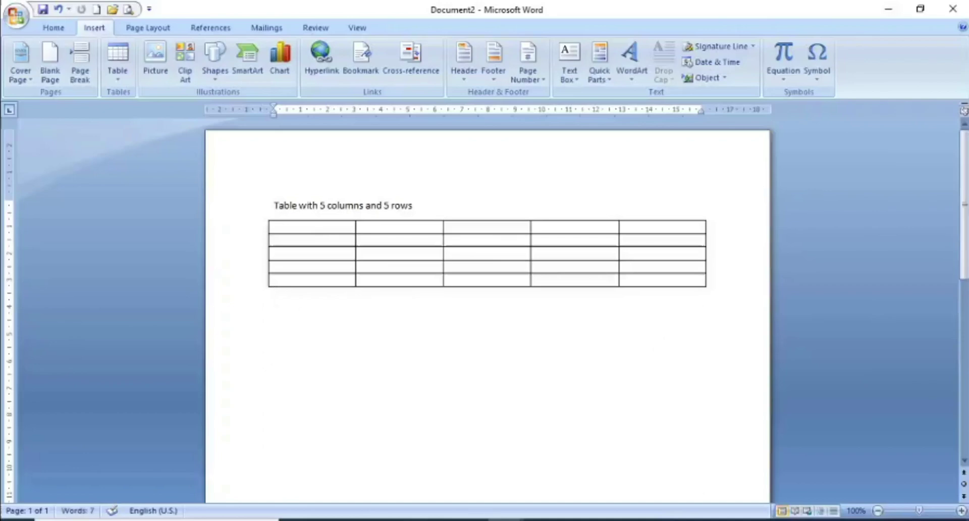
- Insert the saved "Table with 5 columns and 5 rows" building block from the Building Blocks Organizer below the existing table
left_click(603, 80)
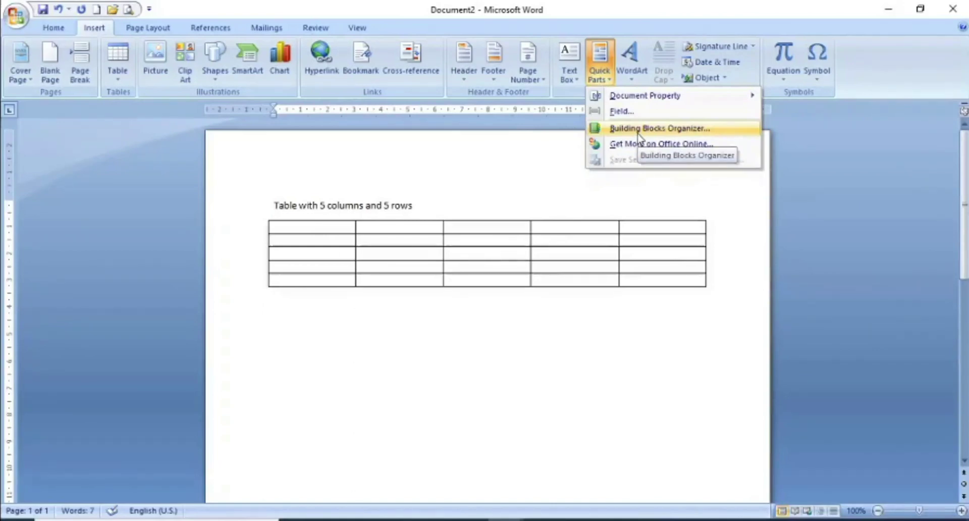
left_click(637, 133)
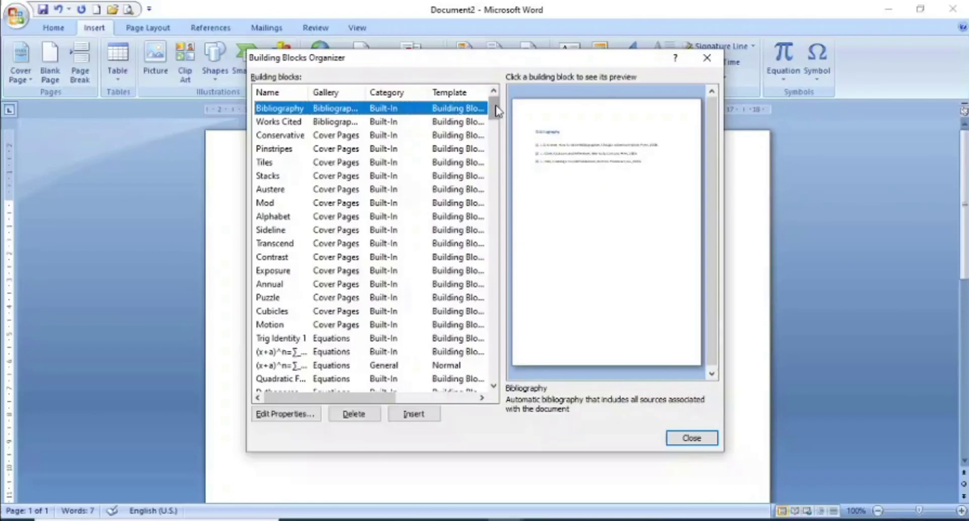
left_click_drag(495, 111, 500, 123)
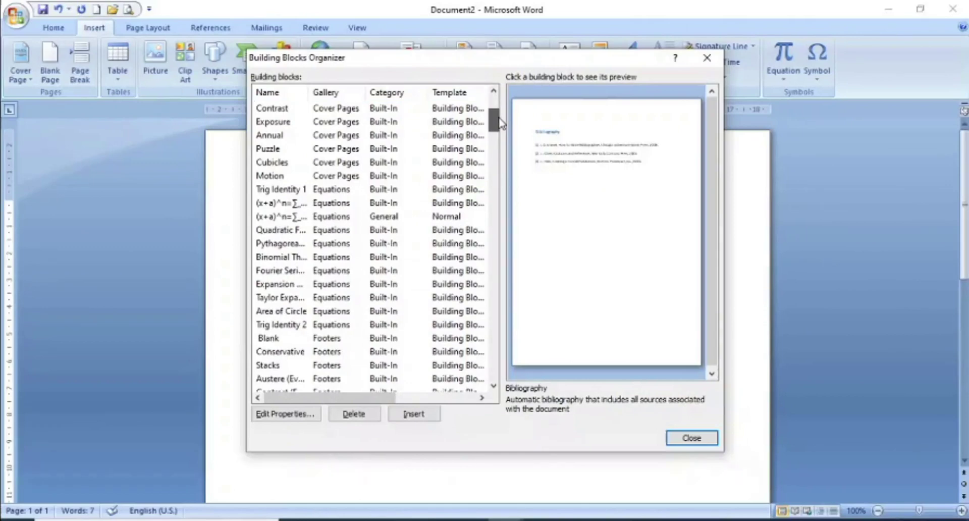
left_click_drag(499, 124, 501, 180)
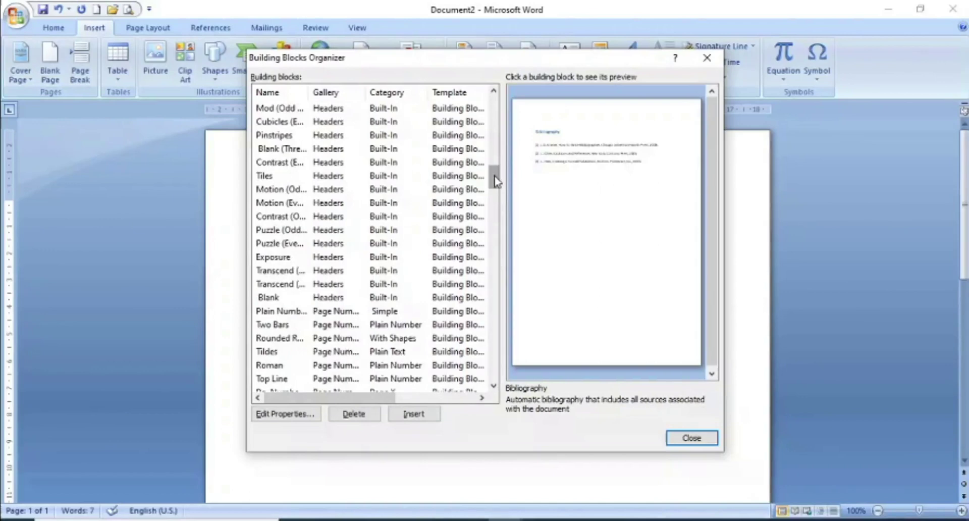
left_click_drag(496, 182, 501, 318)
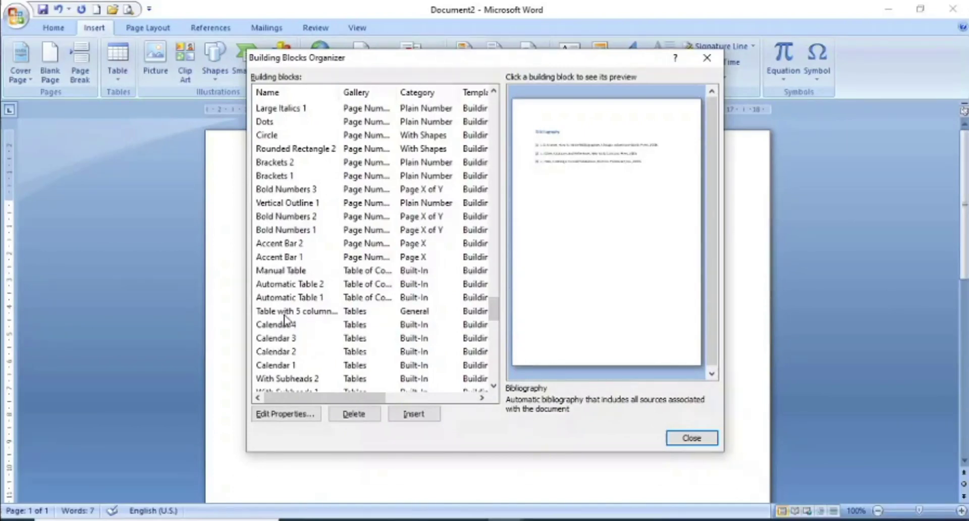
left_click_drag(339, 93, 375, 93)
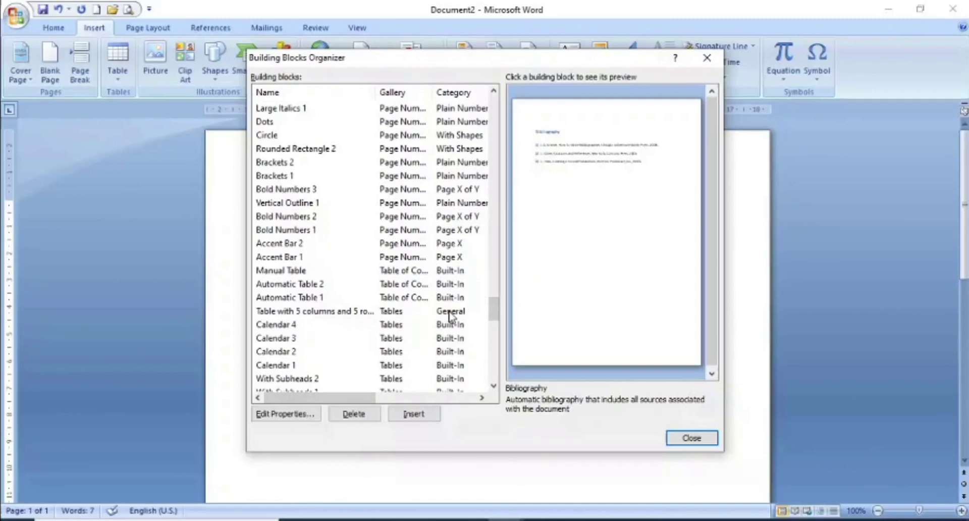
left_click(327, 312)
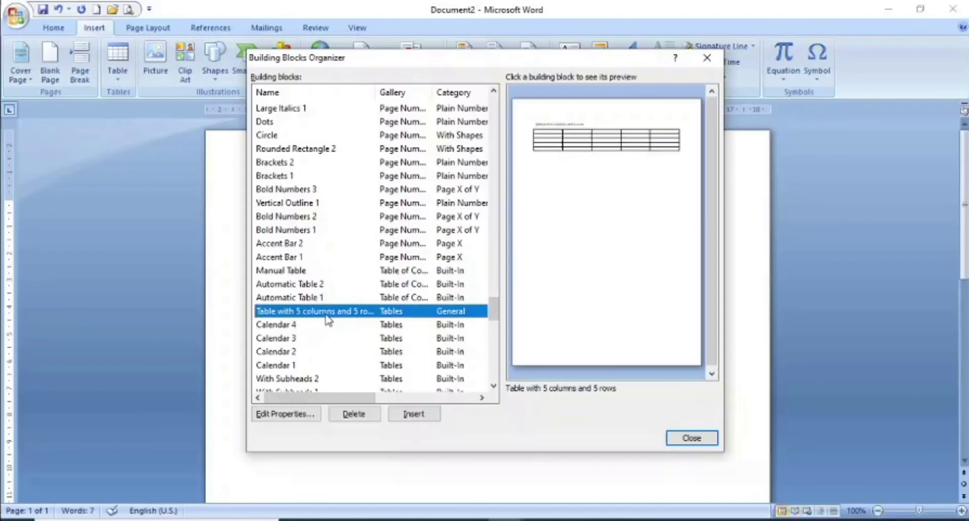
left_click(417, 415)
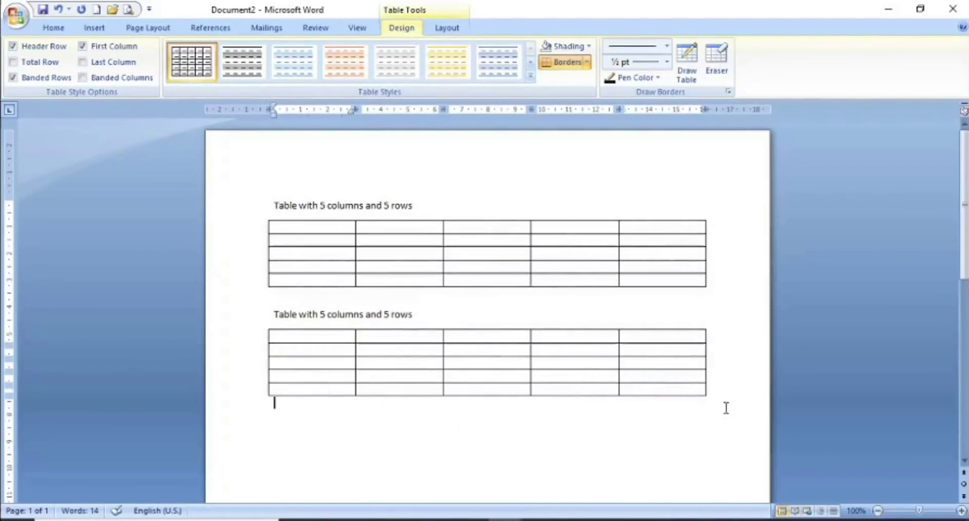
- Highlight the second caption and table in the current document, and create a new blank document
left_click_drag(726, 408, 283, 316)
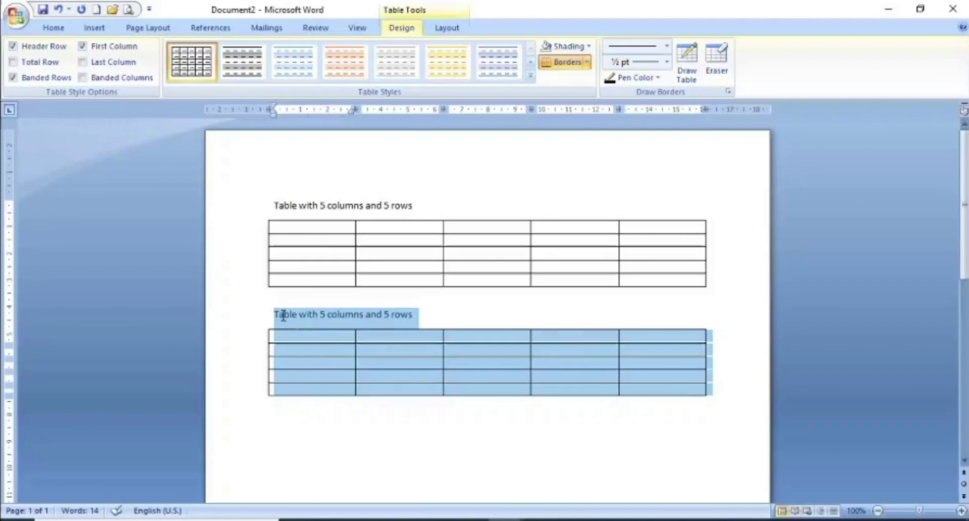
left_click(18, 14)
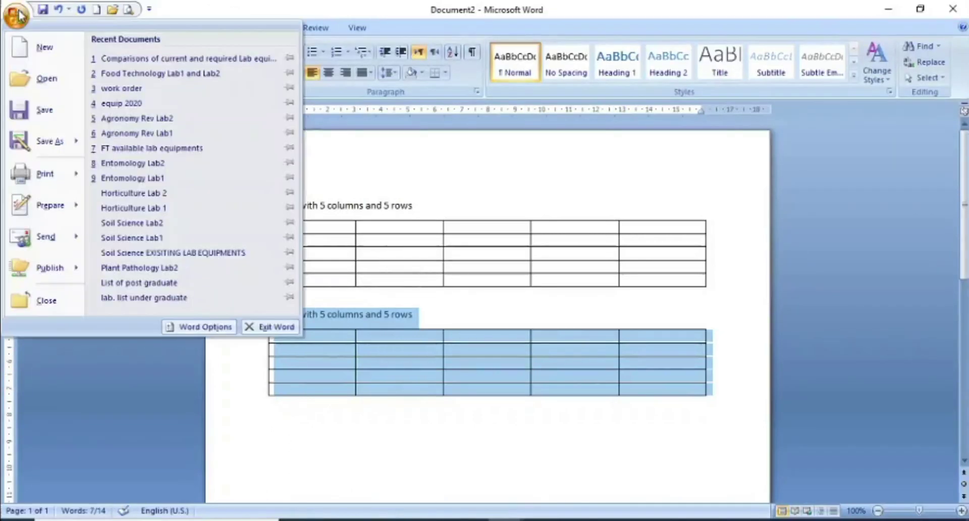
left_click(32, 48)
left_click(770, 458)
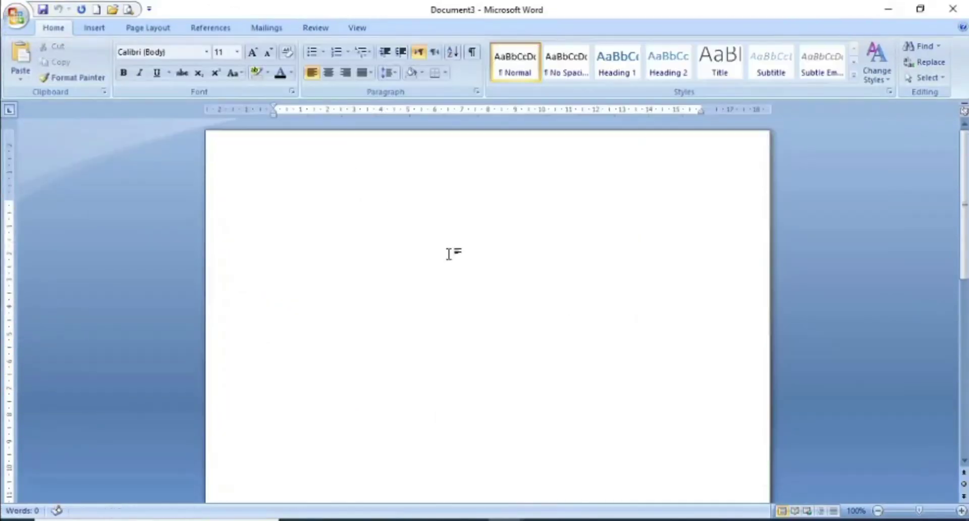
- Insert the saved "Table with 5 columns and 5 rows" building block from the Building Blocks Organizer into the new blank document
left_click(101, 32)
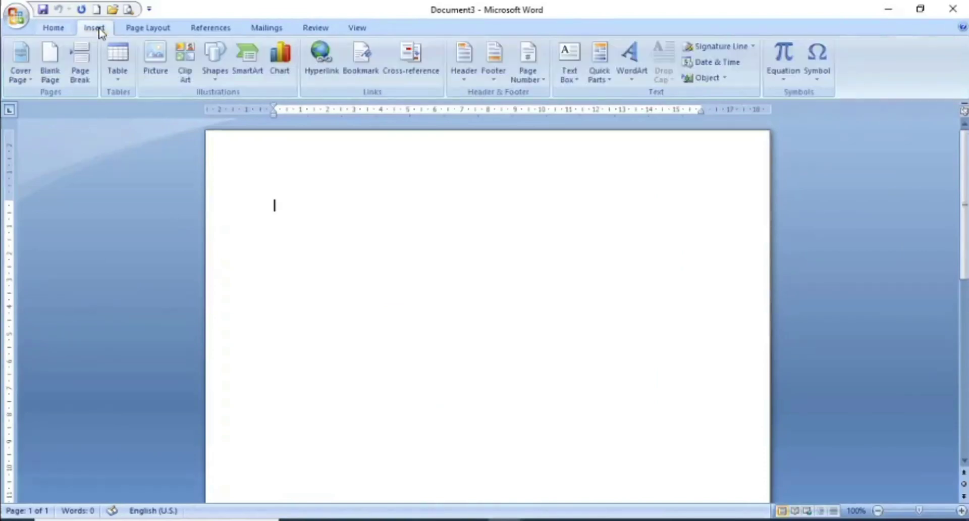
left_click(599, 68)
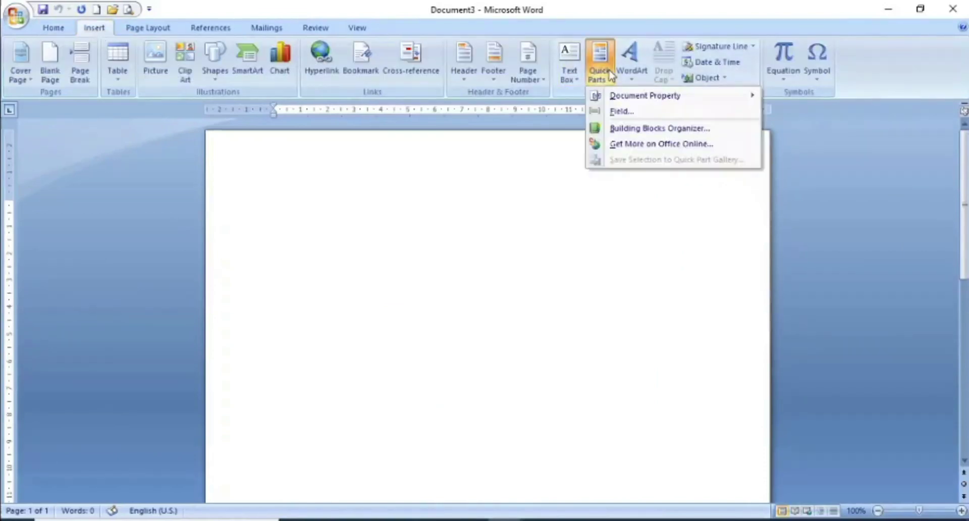
left_click(671, 133)
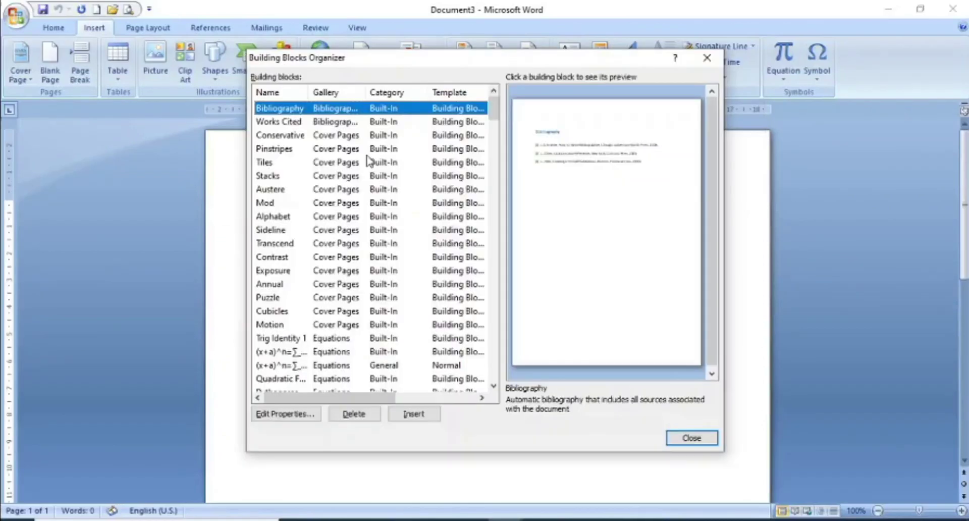
left_click_drag(495, 114, 472, 289)
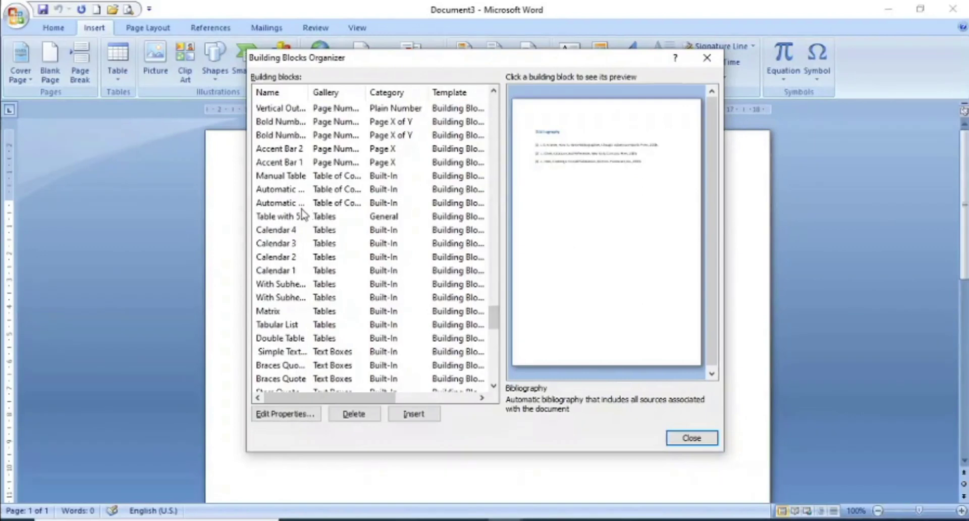
left_click(271, 219)
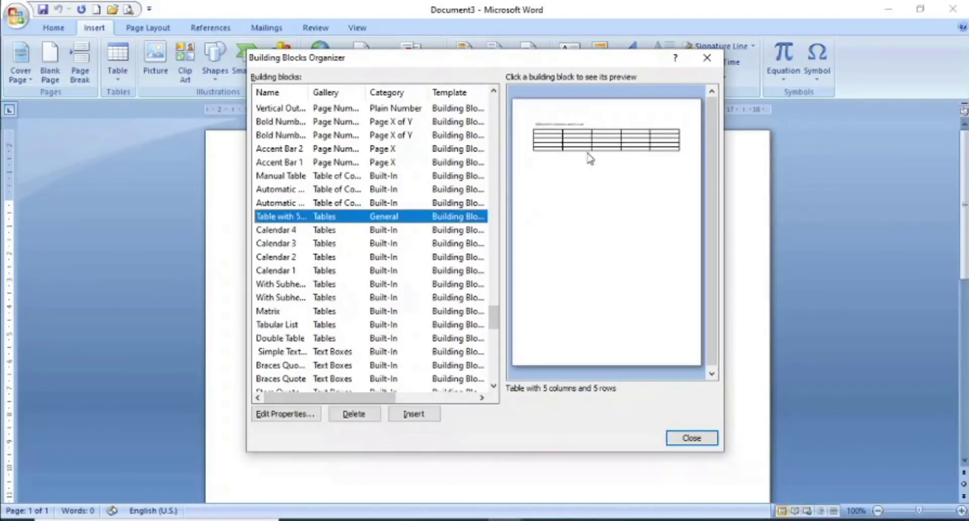
left_click(422, 415)
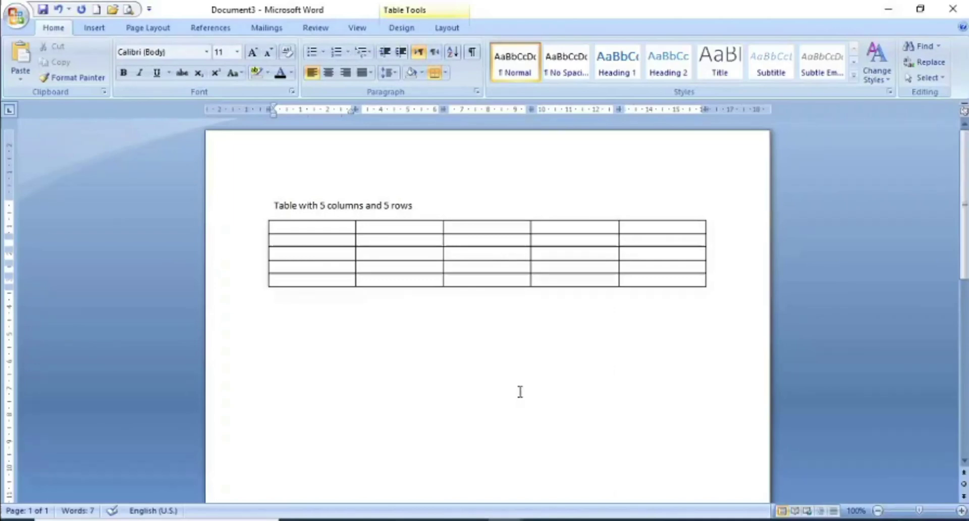
left_click(94, 28)
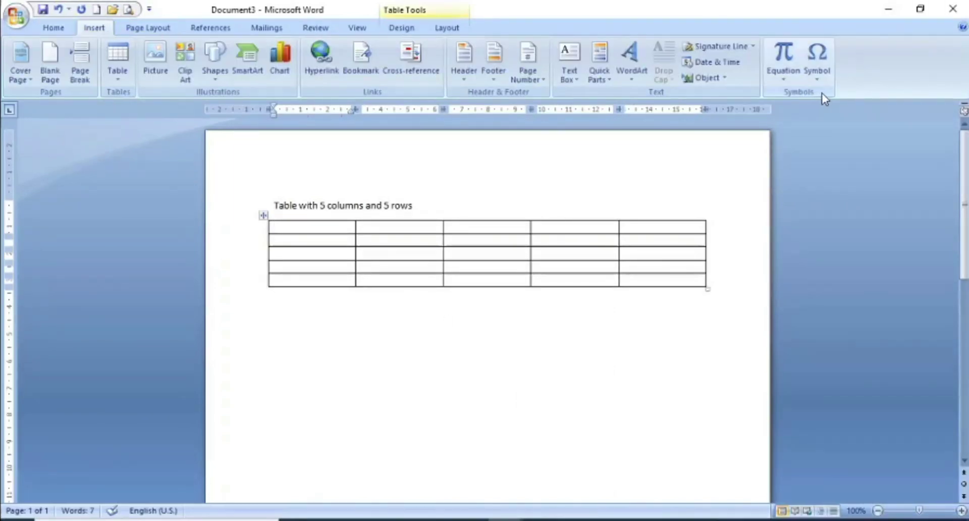